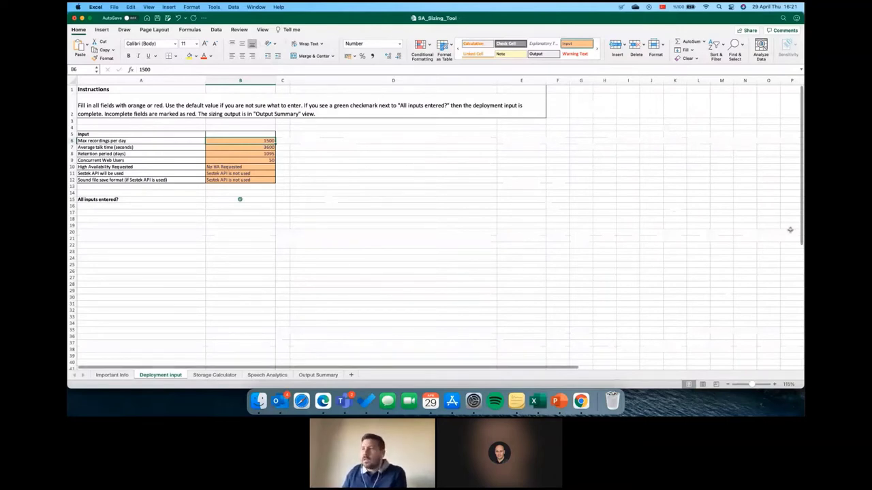
Set the average talk time to 180 seconds in the Deployment input sheet.
left_click(775, 386)
left_click(775, 386)
left_click(774, 386)
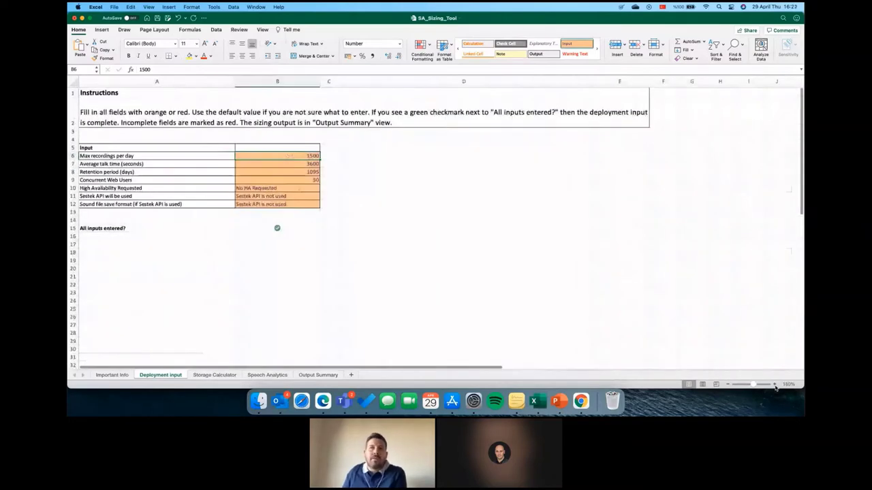
left_click(775, 386)
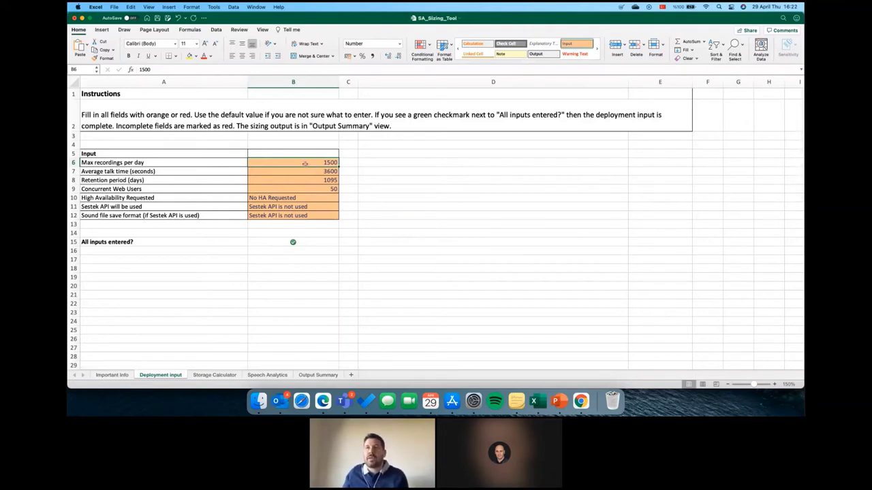
left_click(127, 179)
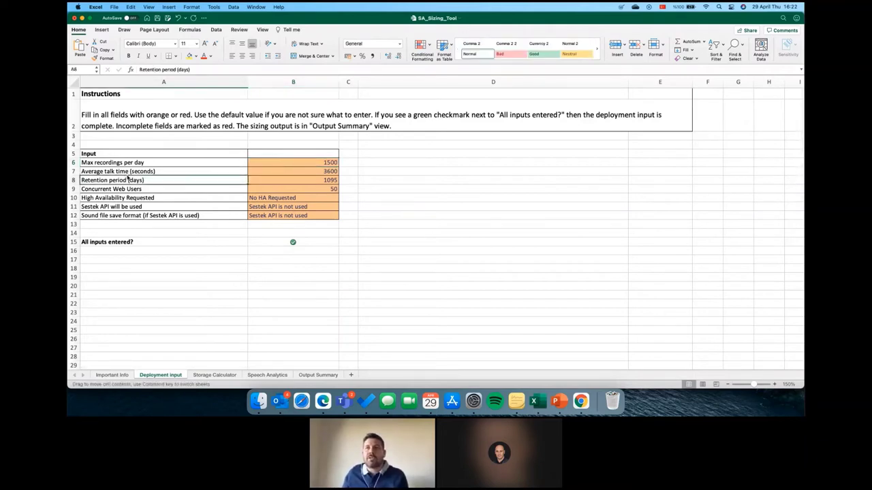
left_click(313, 171)
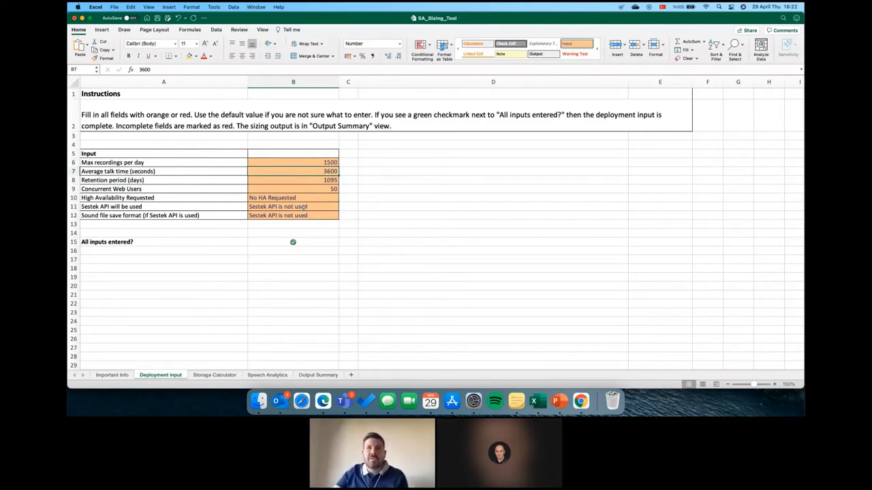
type("180")
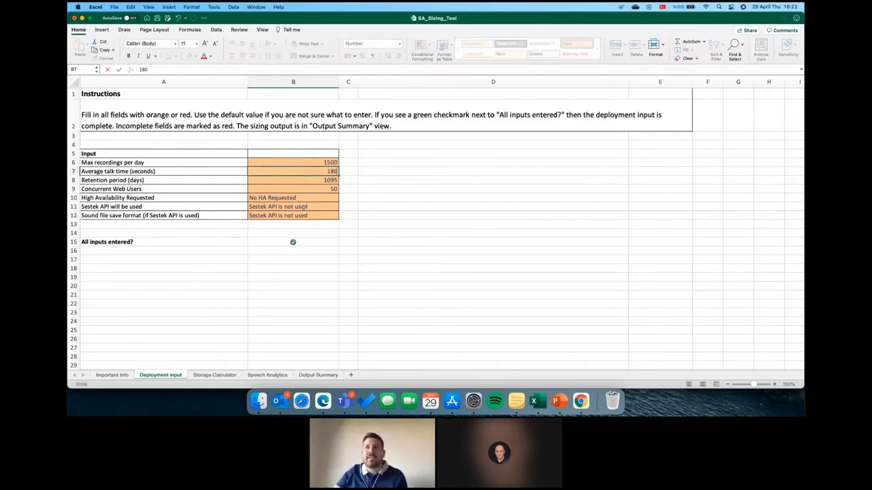
key("Up")
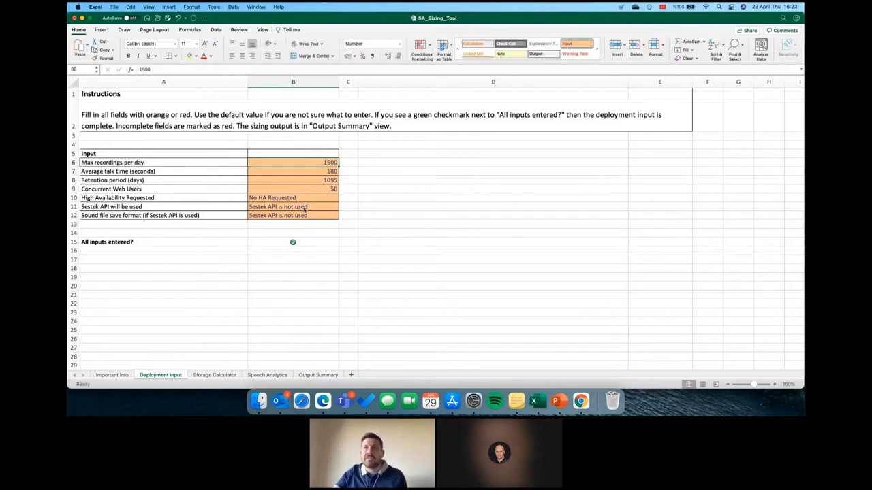
Set the maximum recordings per day to 15000 in the deployment inputs.
key("F2")
type("0")
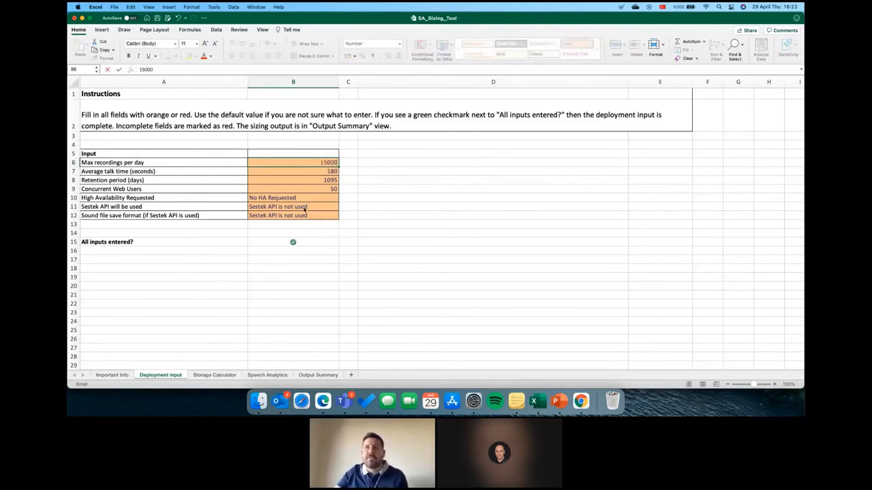
key("Return")
key("Down")
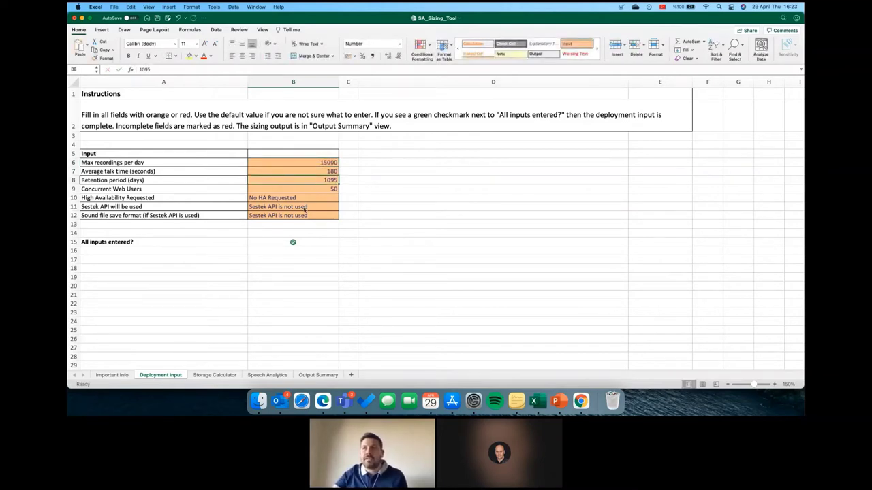
key("Down")
key("Down")
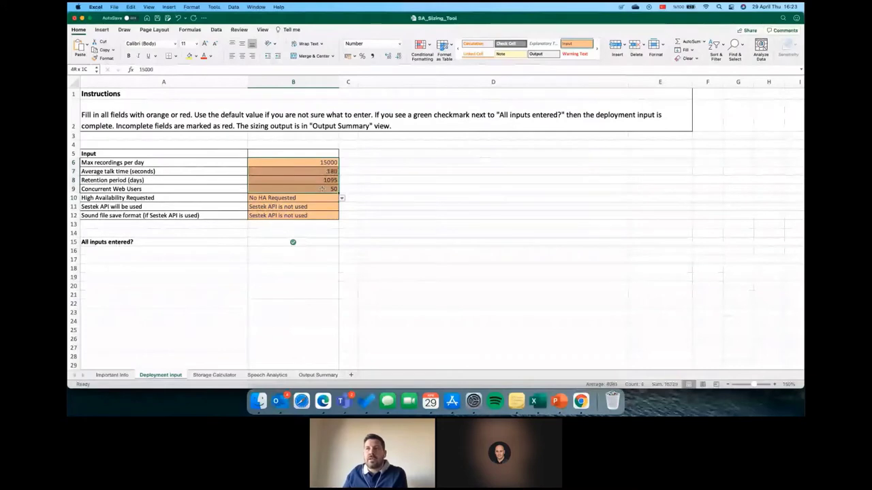
key("Up")
key("Right")
key("Right")
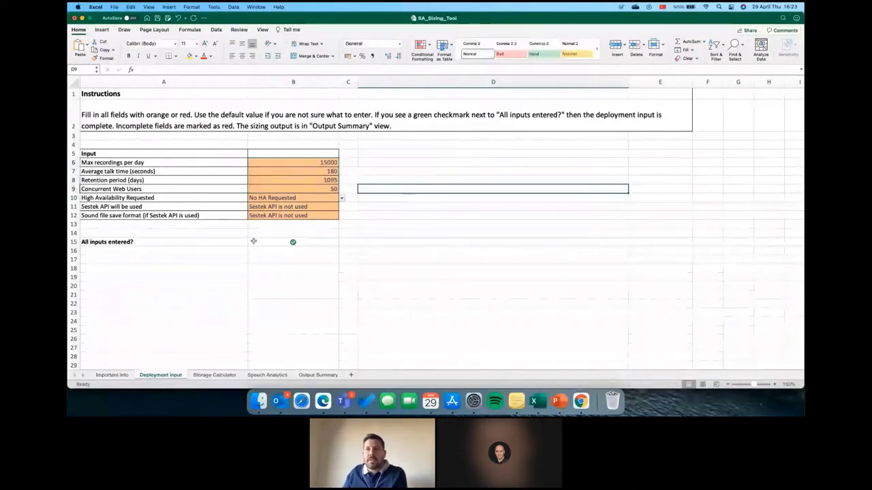
Review the Speech Analytics sheet's calculated figures from number of recordings per day through total number of hours per day.
left_click(280, 375)
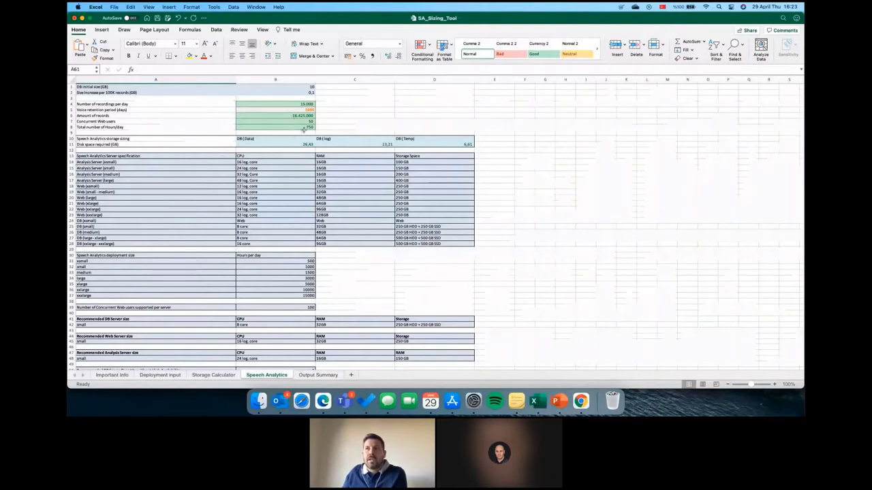
left_click(303, 104)
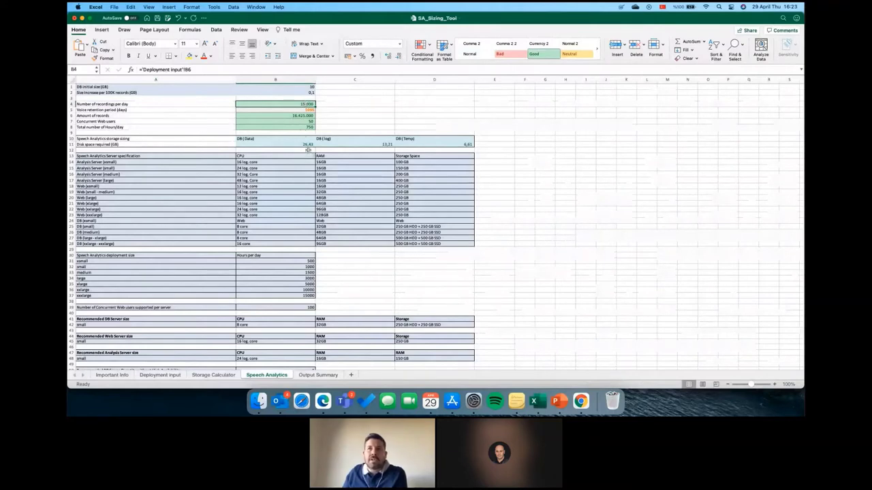
key("Down")
key("Down")
key("Down")
key("Down")
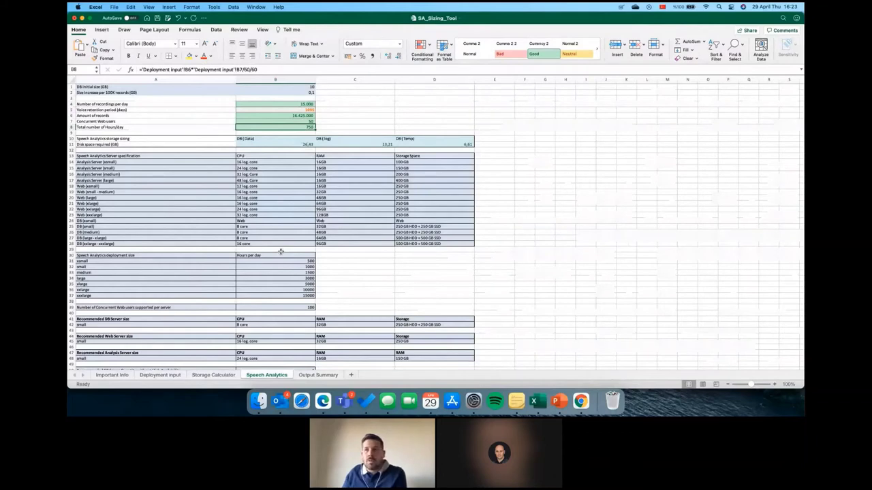
Examine the recommended database, analysis and web servers and their required VMs in the Output Summary sheet.
left_click(316, 376)
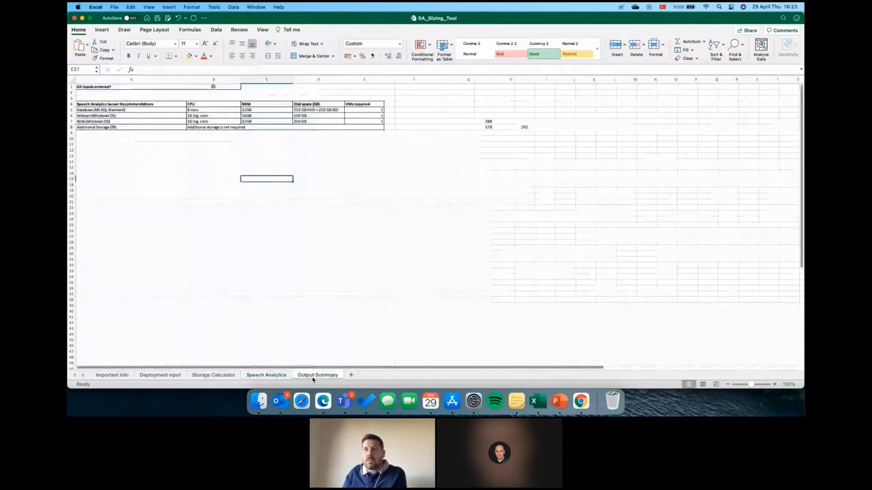
left_click(775, 384)
left_click(775, 384)
left_click(774, 385)
left_click(774, 384)
left_click(774, 385)
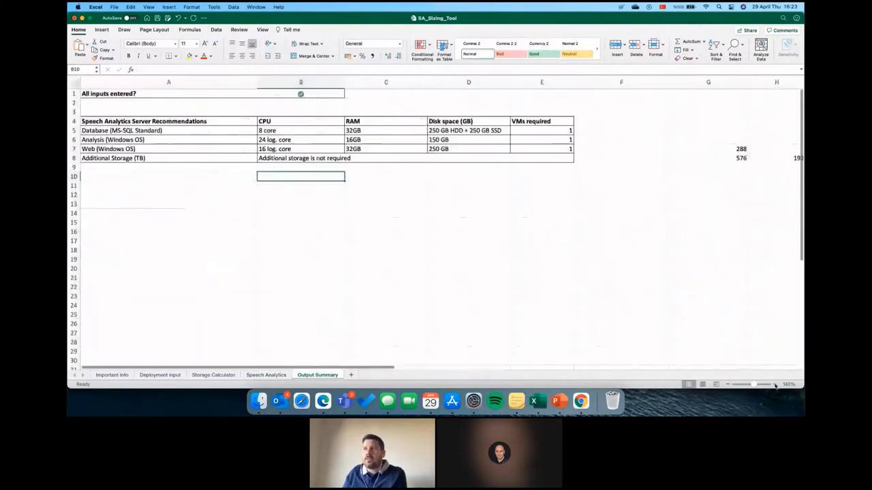
left_click(774, 384)
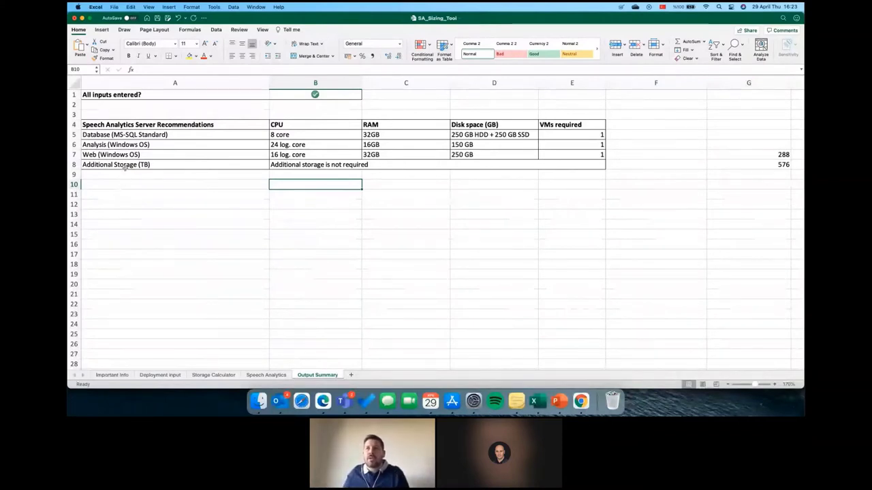
left_click_drag(123, 134, 123, 154)
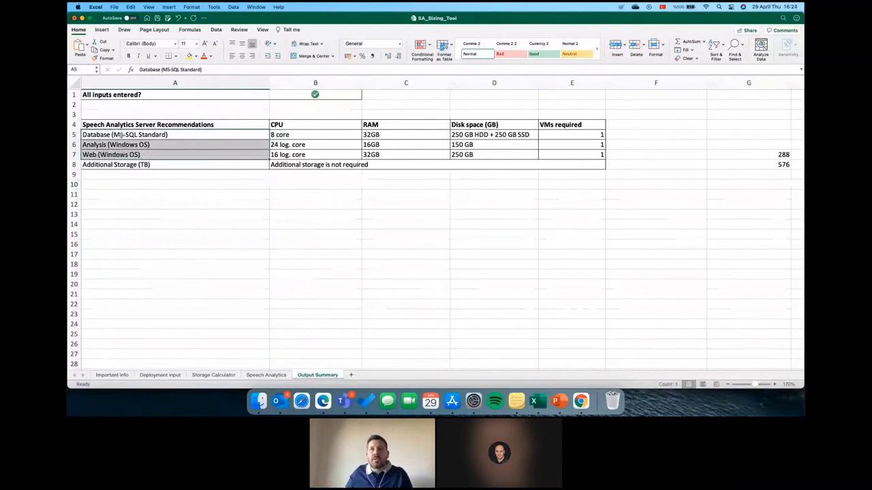
left_click(121, 135)
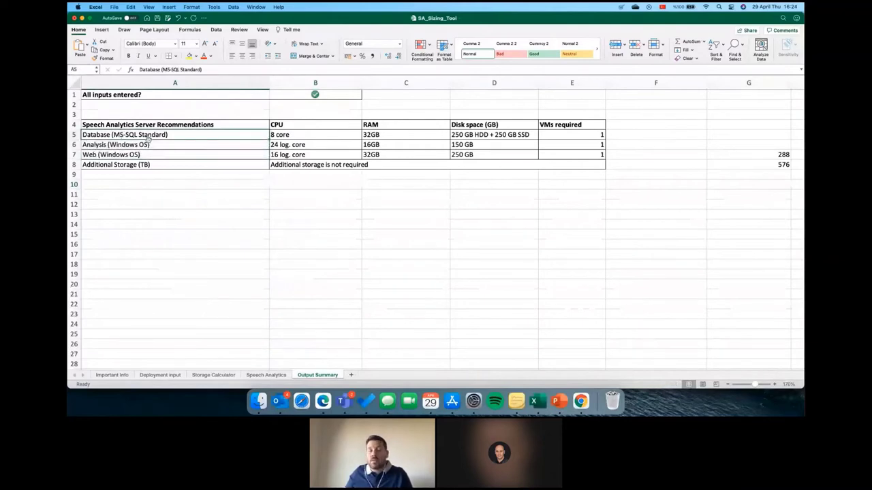
left_click(143, 145)
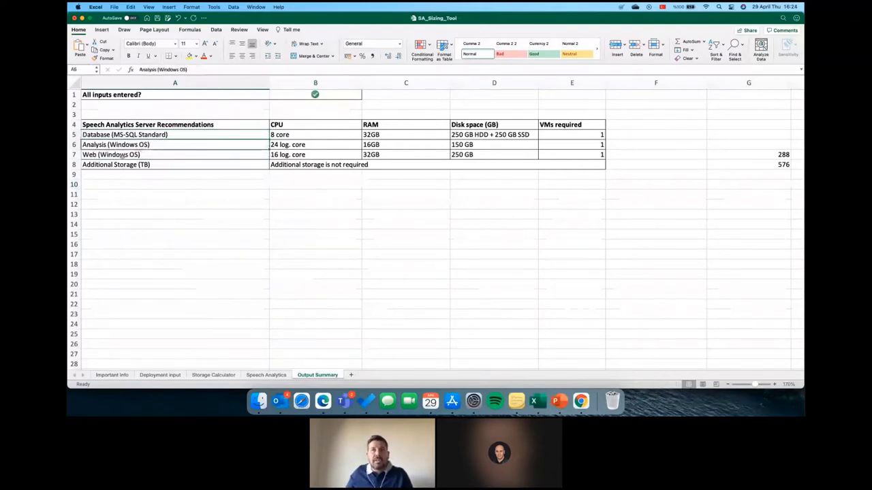
left_click(121, 155)
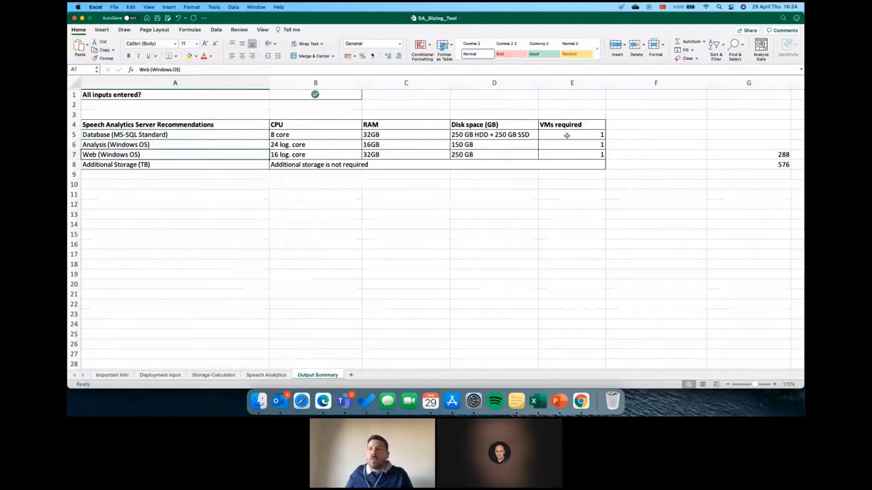
left_click_drag(567, 136, 560, 155)
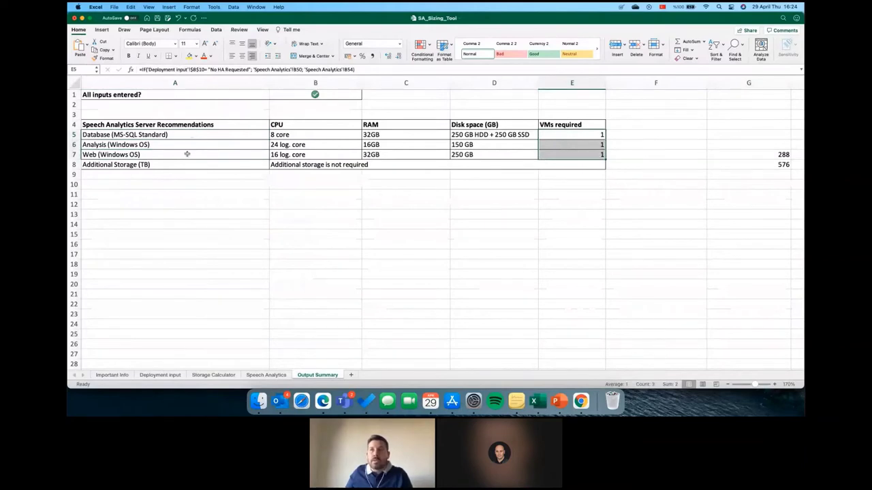
Examine the recommended CPU, RAM and disk space per server, focusing on the database and analysis servers.
left_click(287, 135)
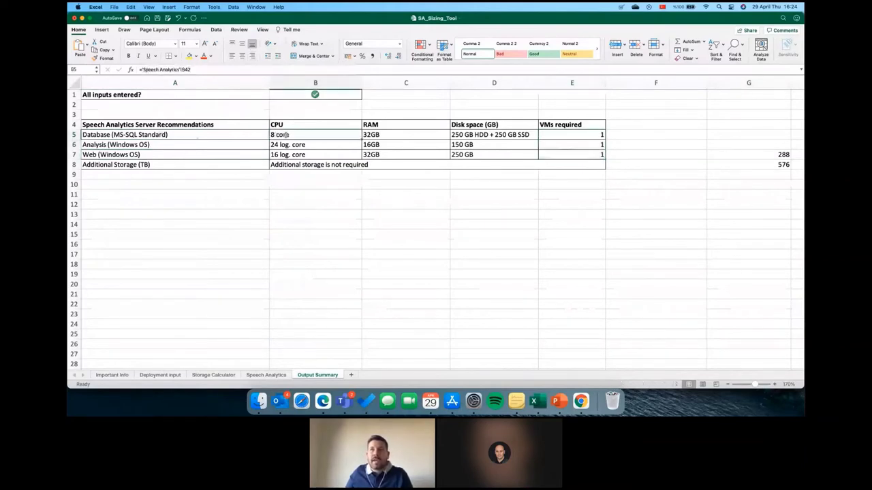
left_click(285, 145)
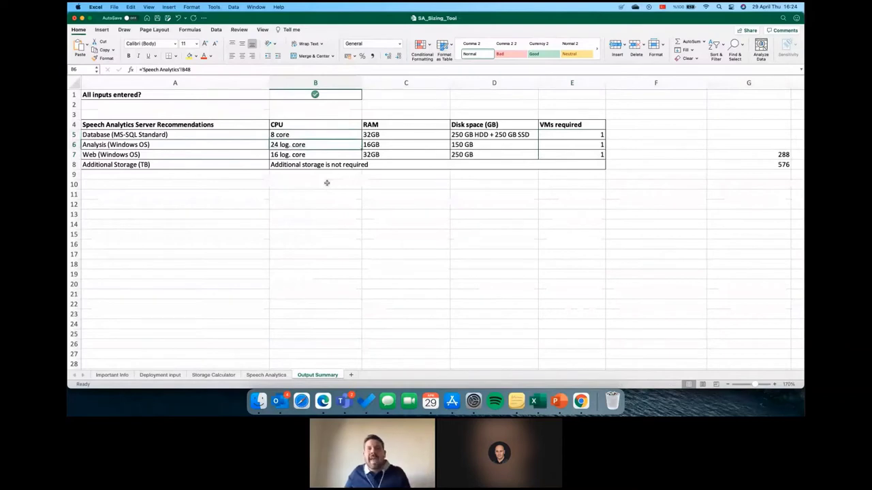
left_click(285, 156)
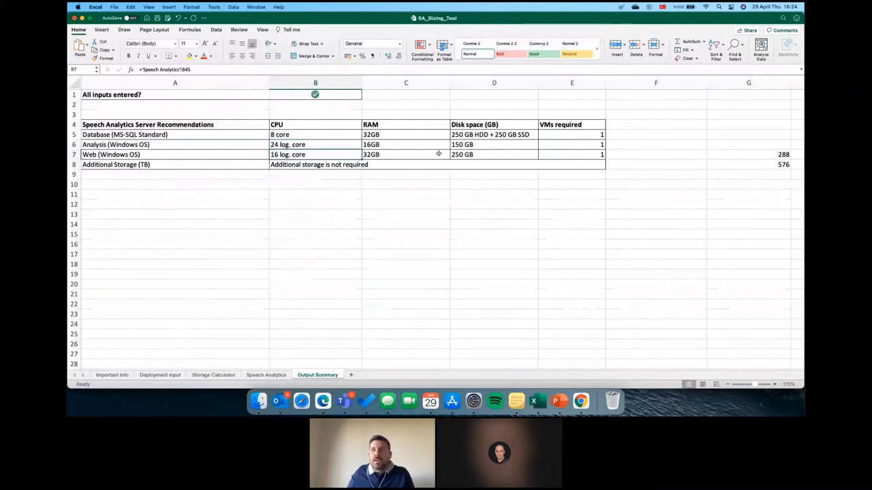
left_click_drag(393, 138, 388, 146)
left_click_drag(473, 137, 473, 147)
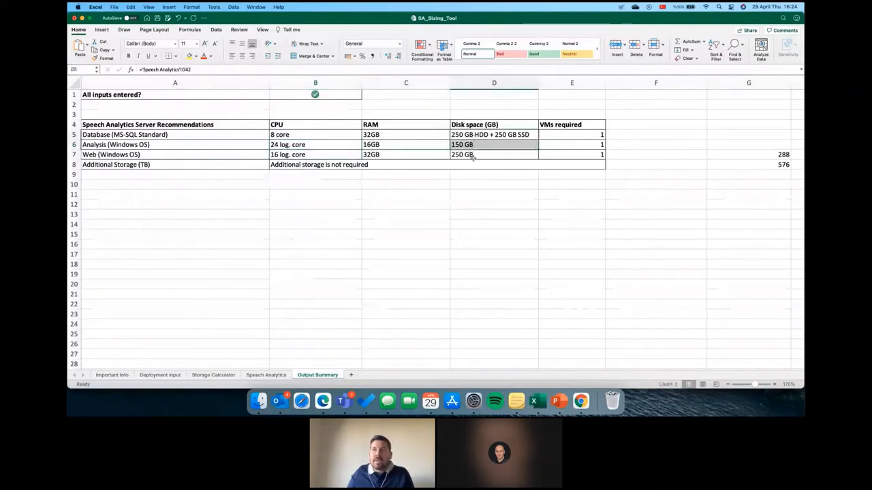
left_click(311, 134)
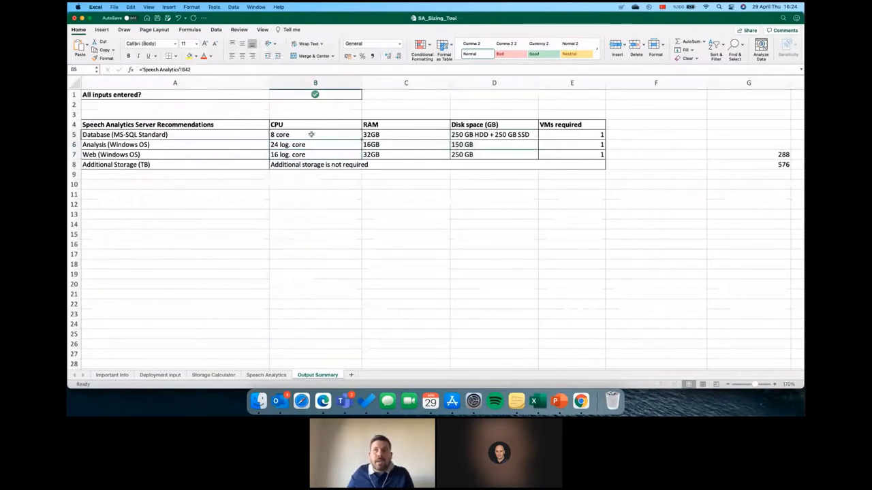
left_click(204, 136)
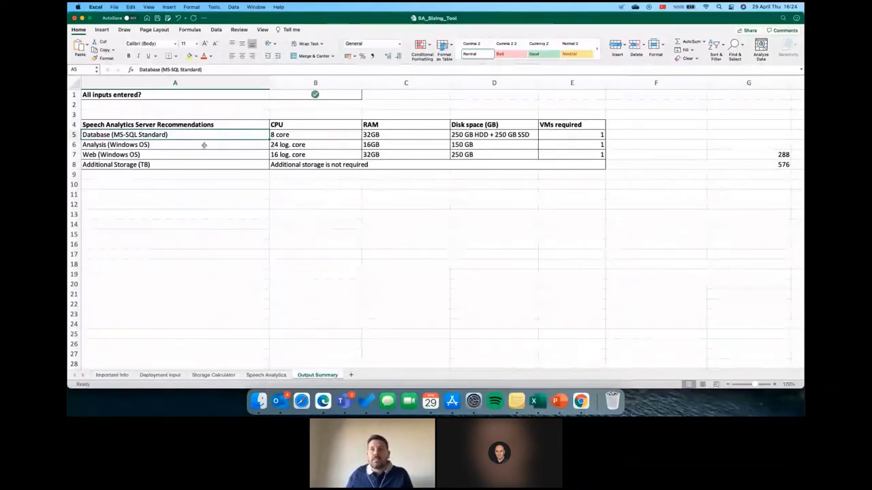
left_click(213, 145)
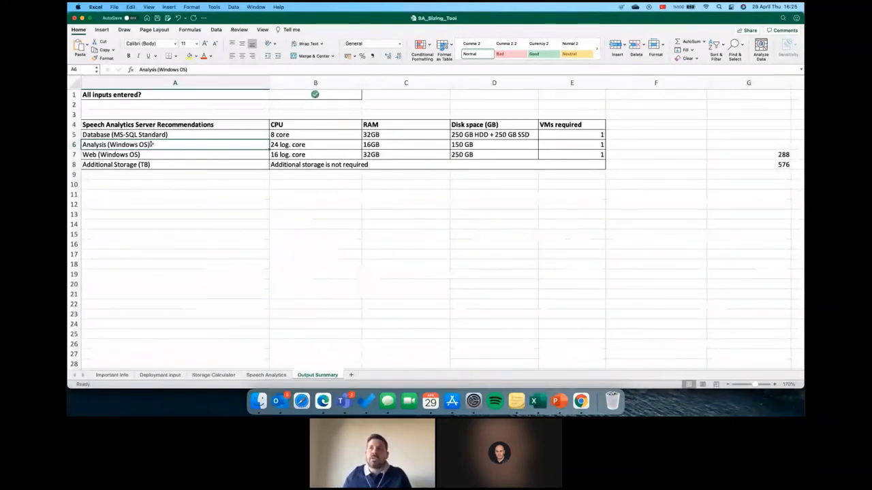
left_click(276, 145)
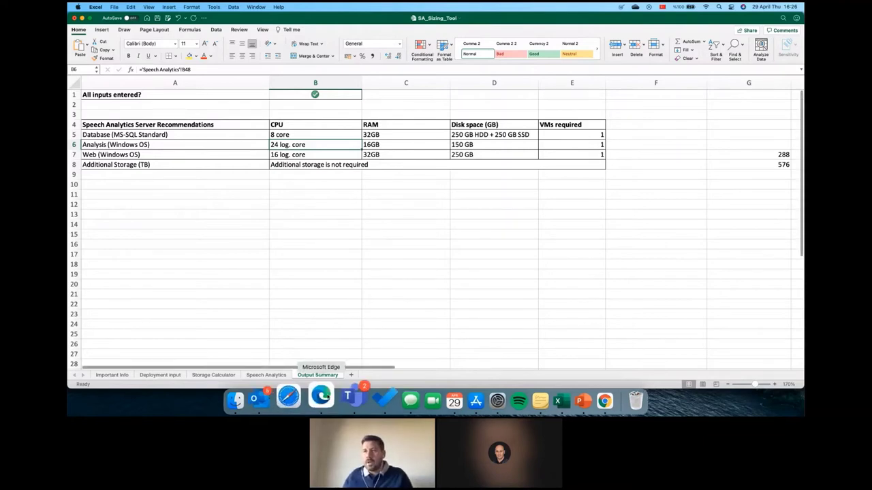
Switch to Microsoft Edge and view the Speech Analytics dashboard, including the General Report's call direction filter options.
left_click(323, 397)
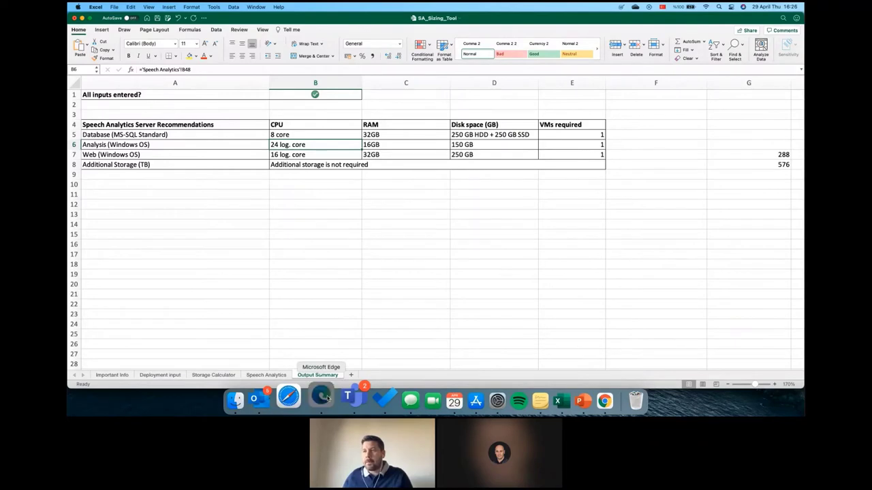
left_click(148, 25)
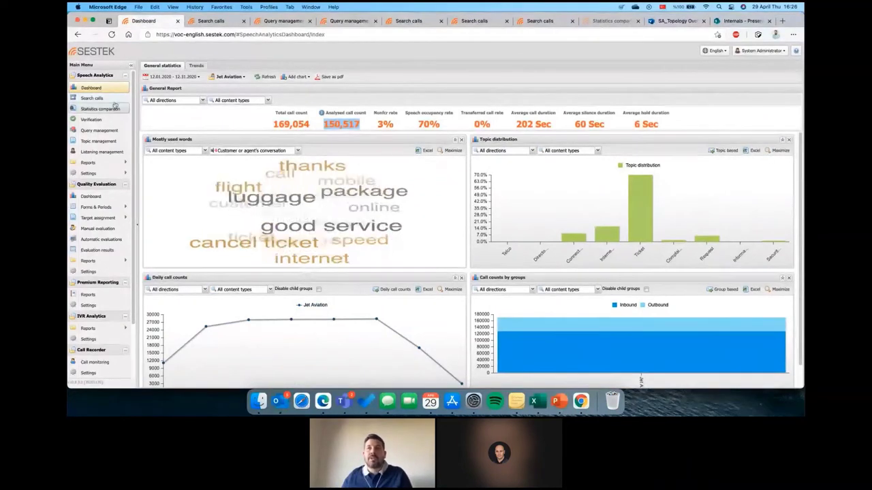
mouse_move(92, 169)
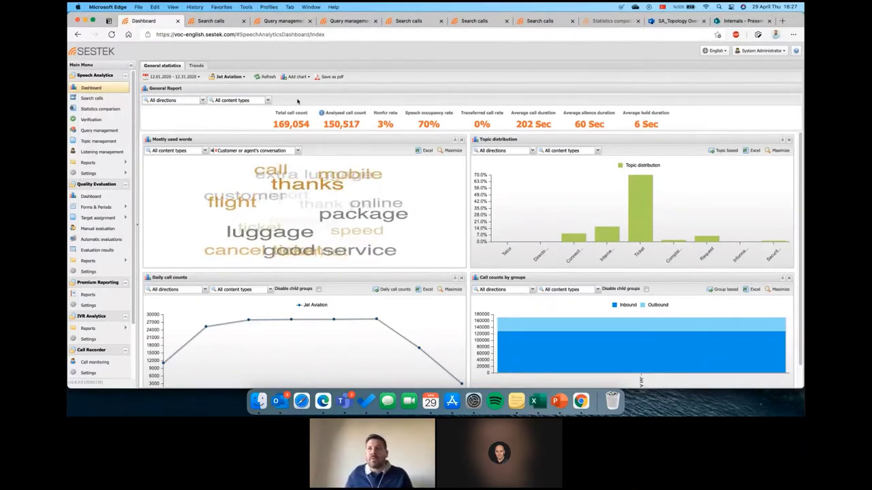
left_click(114, 90)
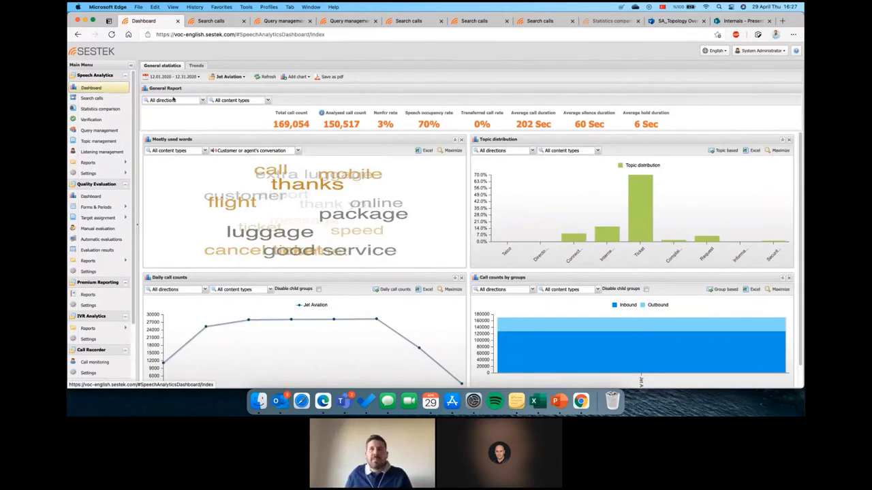
left_click(202, 100)
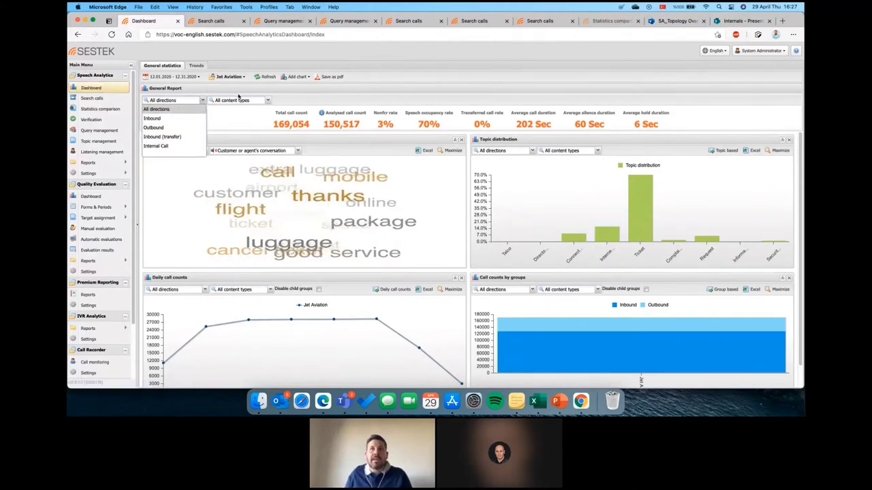
left_click(237, 154)
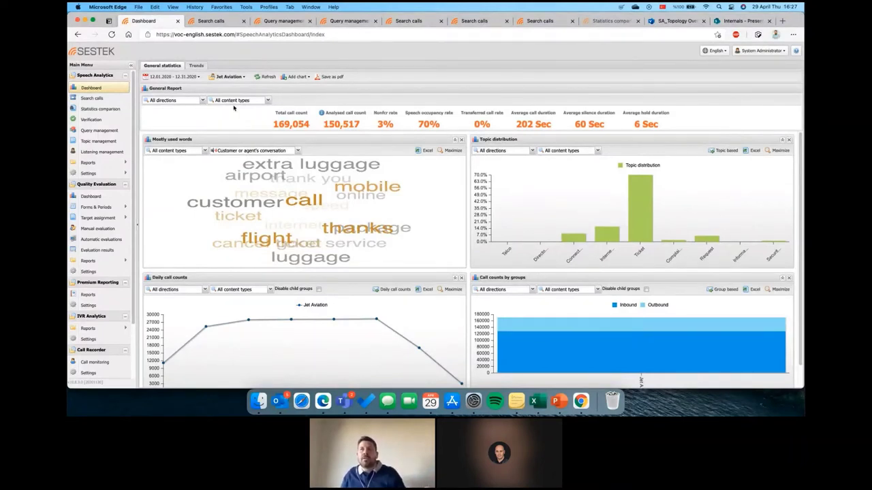
View the content type filter options of the General Report.
left_click(236, 101)
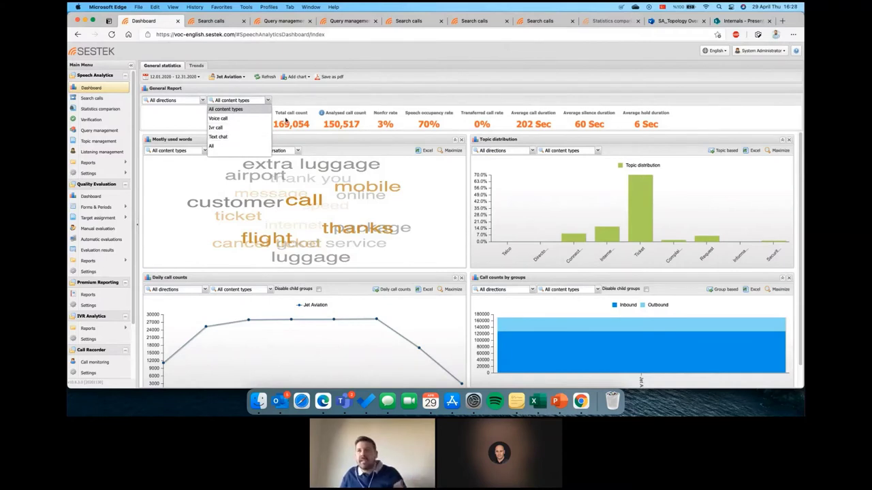
left_click(293, 125)
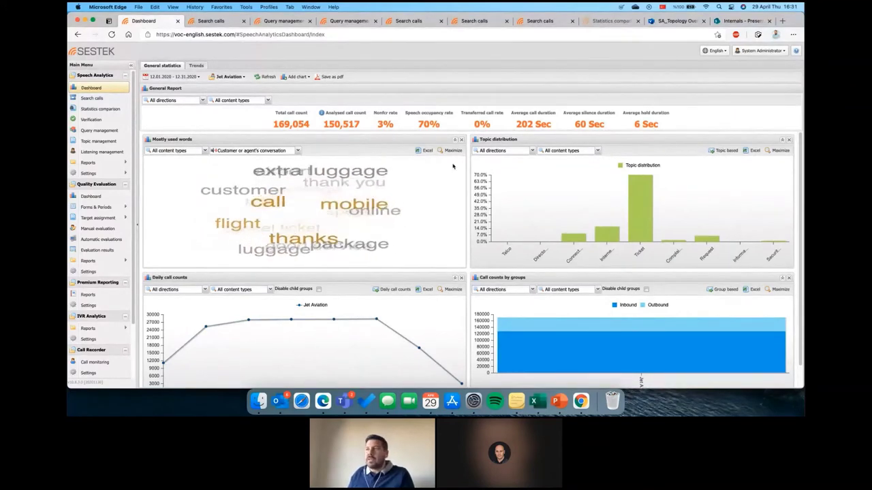
Enlarge the Topic distribution chart, drill into the Ticket topic to inspect its Cancellation and Sales subtopics, and return to the dashboard.
left_click(781, 152)
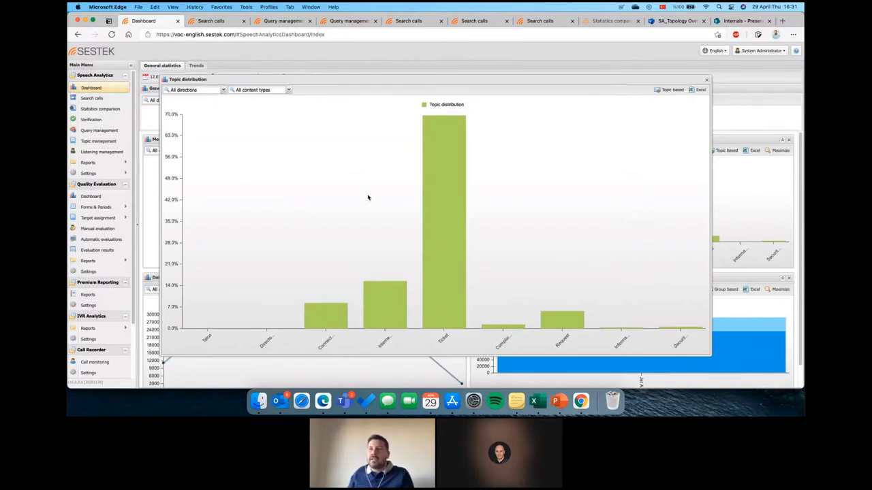
mouse_move(443, 137)
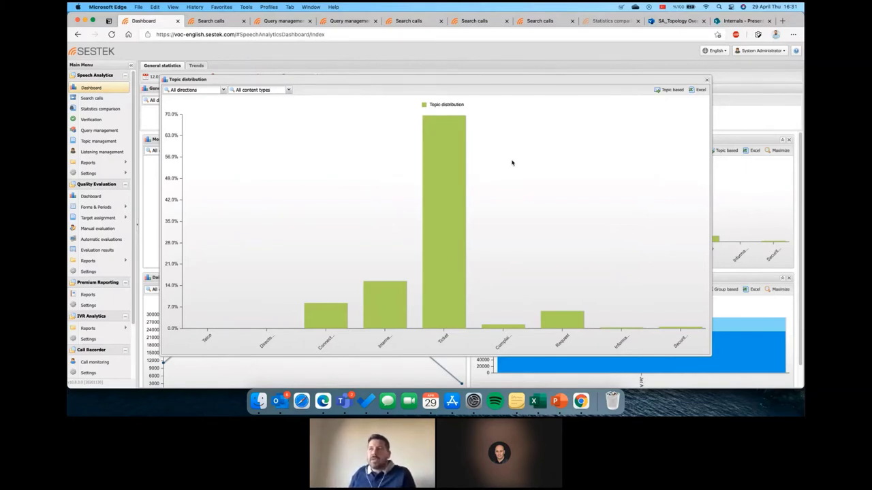
mouse_move(455, 169)
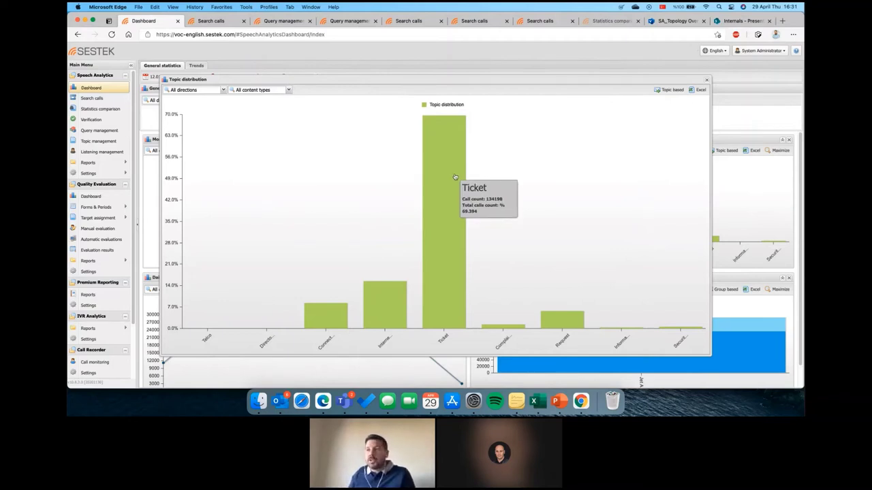
left_click(445, 132)
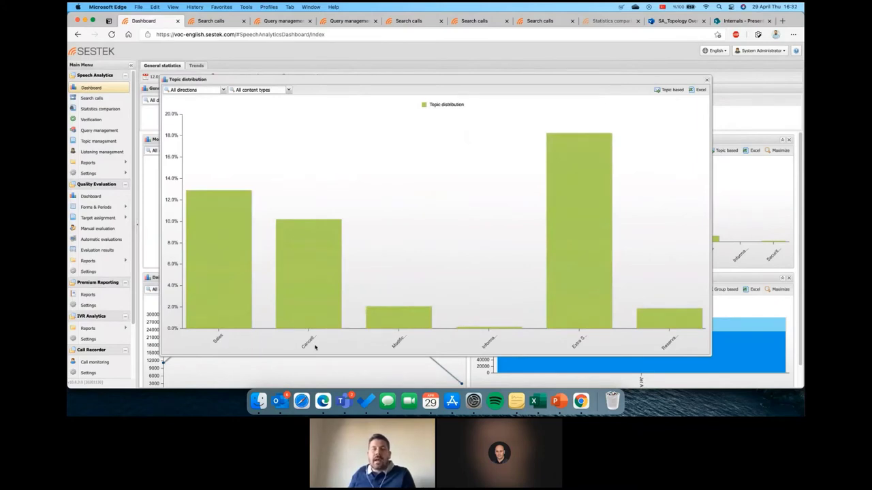
mouse_move(310, 301)
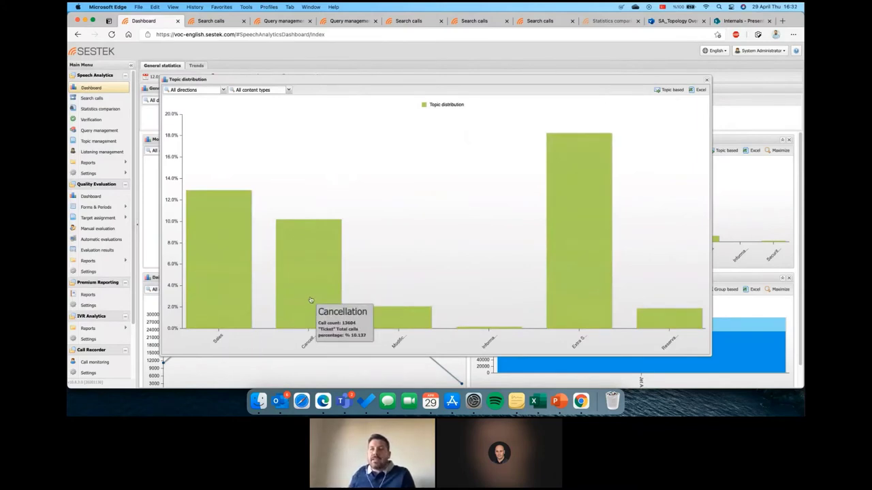
mouse_move(219, 264)
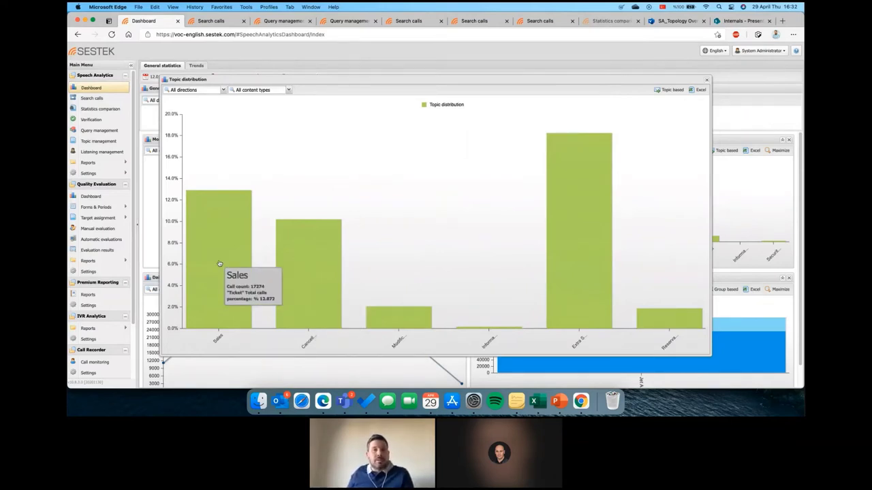
mouse_move(304, 252)
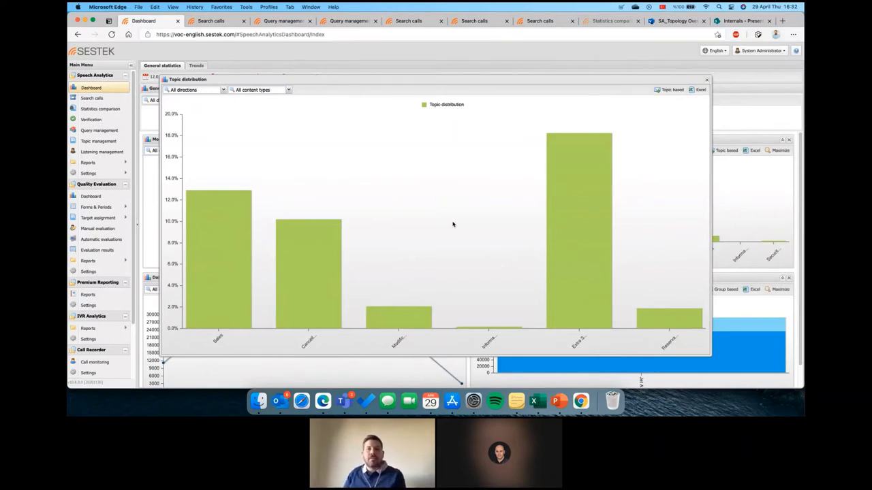
left_click(707, 80)
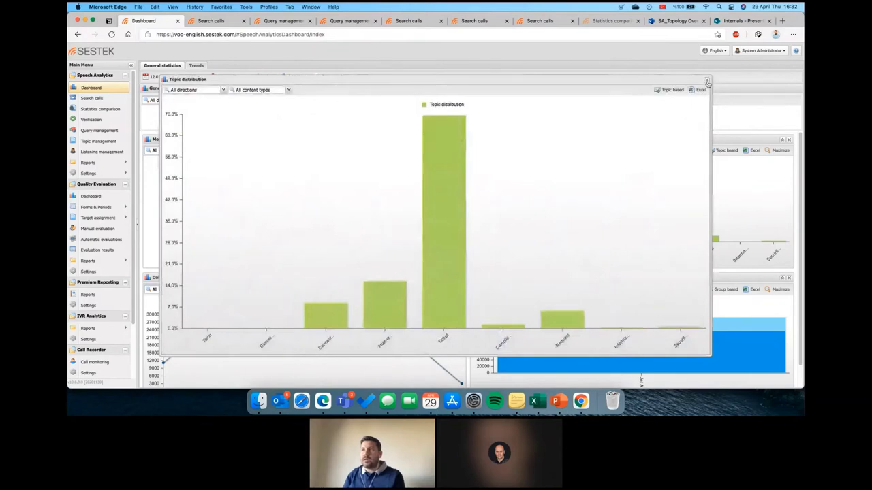
left_click(707, 81)
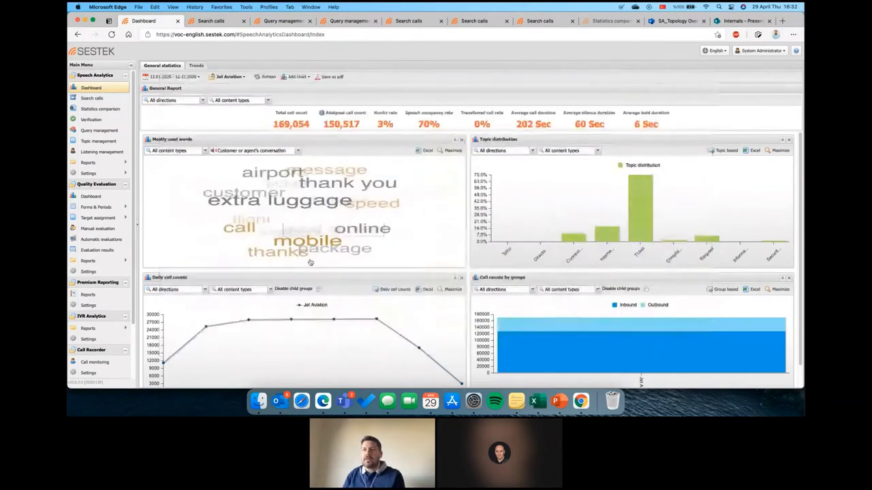
mouse_move(541, 334)
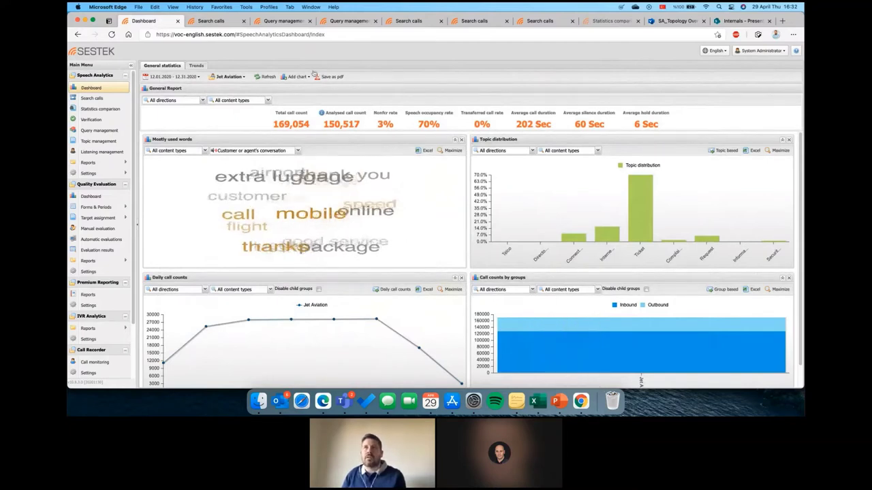
Open the Search calls page and look through its group, agent, topic and search filter options.
left_click(225, 25)
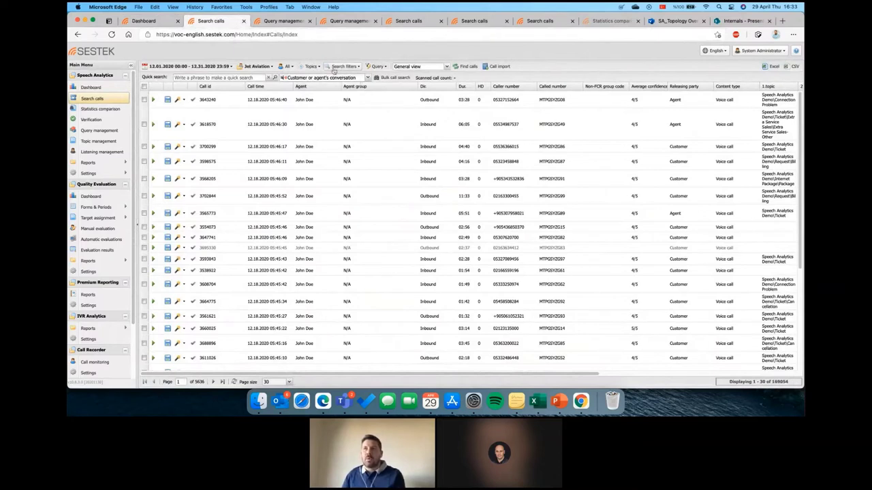
left_click(259, 67)
left_click(286, 66)
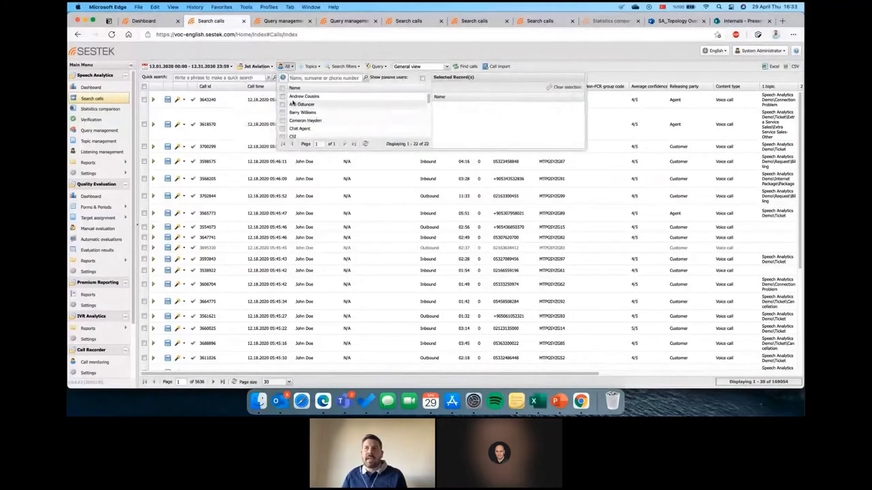
left_click(312, 66)
left_click(314, 67)
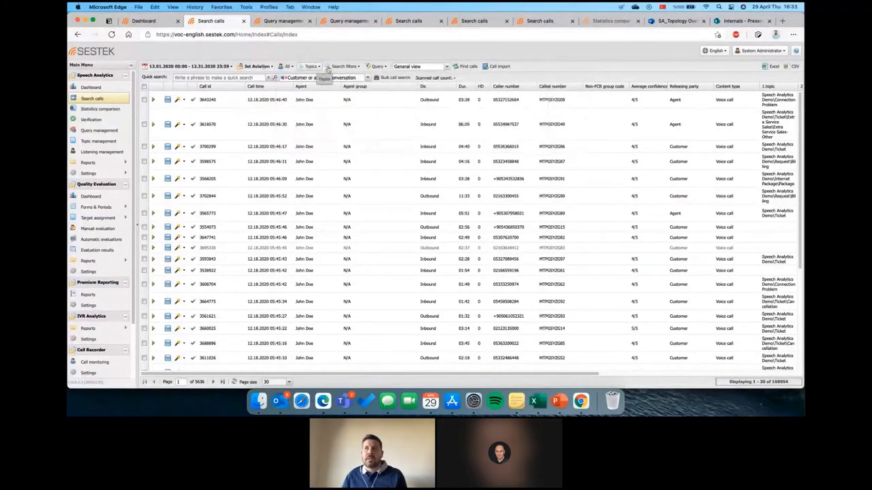
left_click(340, 66)
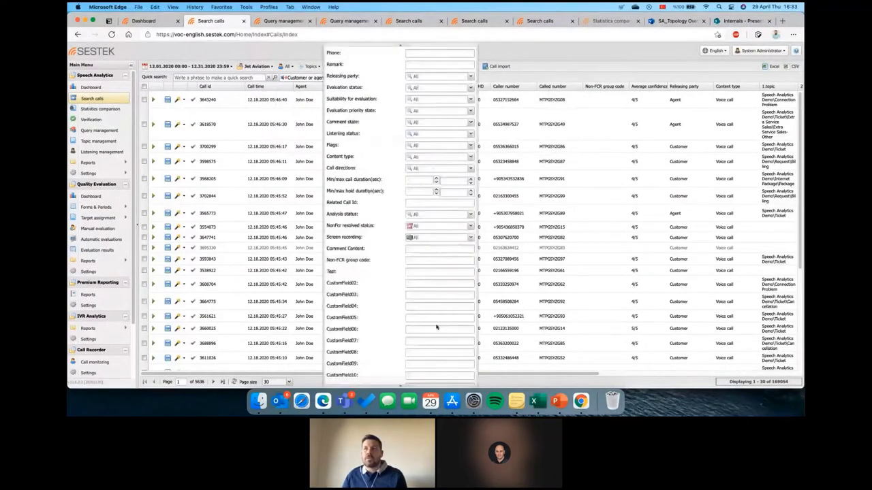
left_click(303, 68)
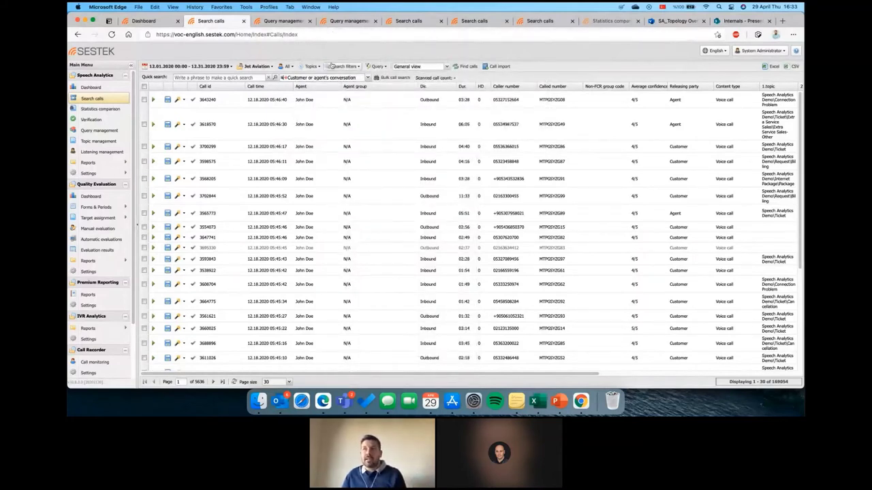
Go from the Query management list to the Problem & Complaint & Dissatisfaction query and examine its name and selected agent and customer phrases.
left_click(273, 21)
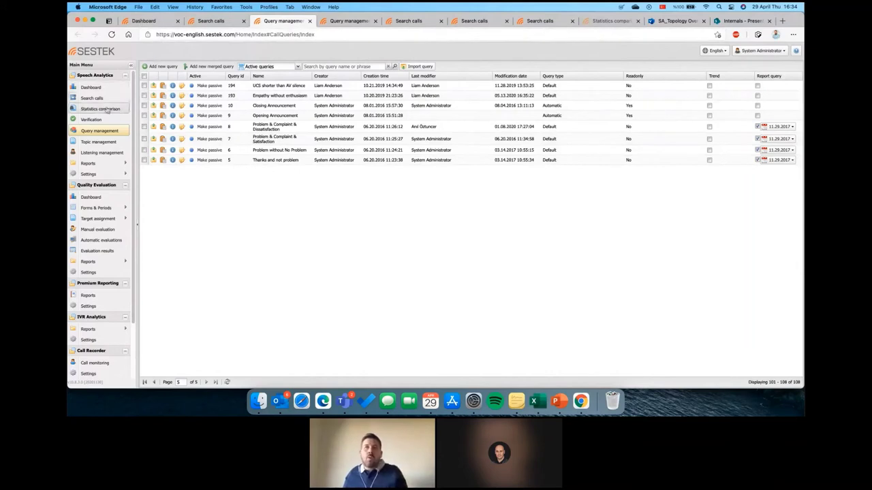
mouse_move(207, 118)
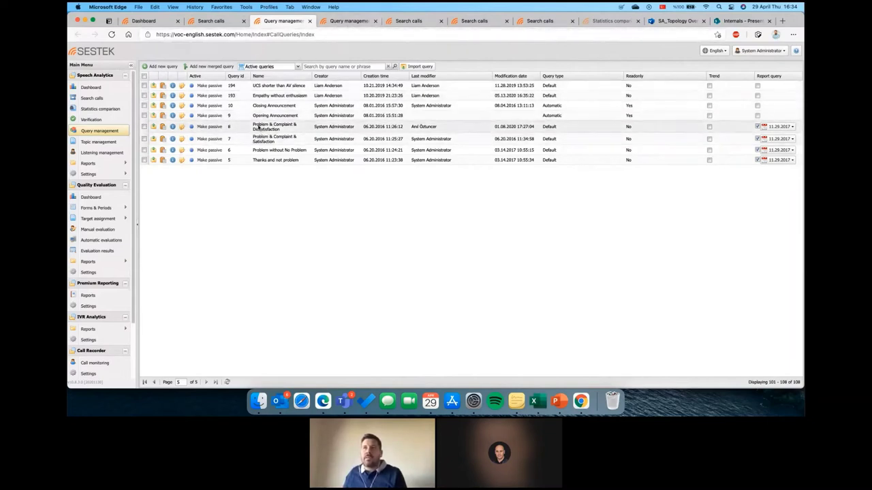
left_click(333, 22)
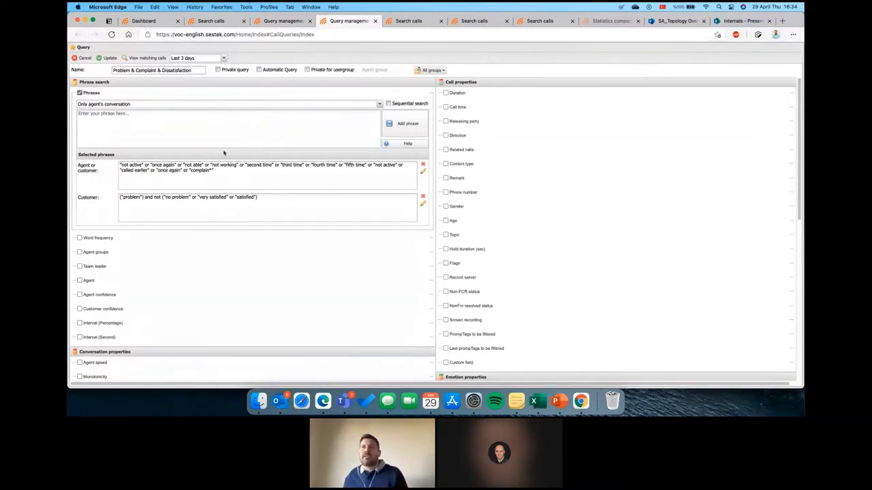
scroll(216, 222, "down", 3)
scroll(341, 266, "up", 3)
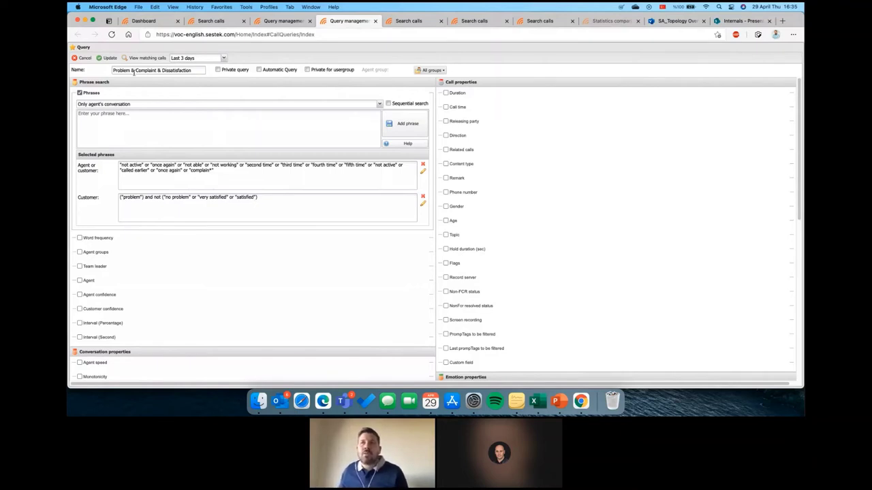
left_click_drag(131, 72, 107, 72)
left_click(164, 71)
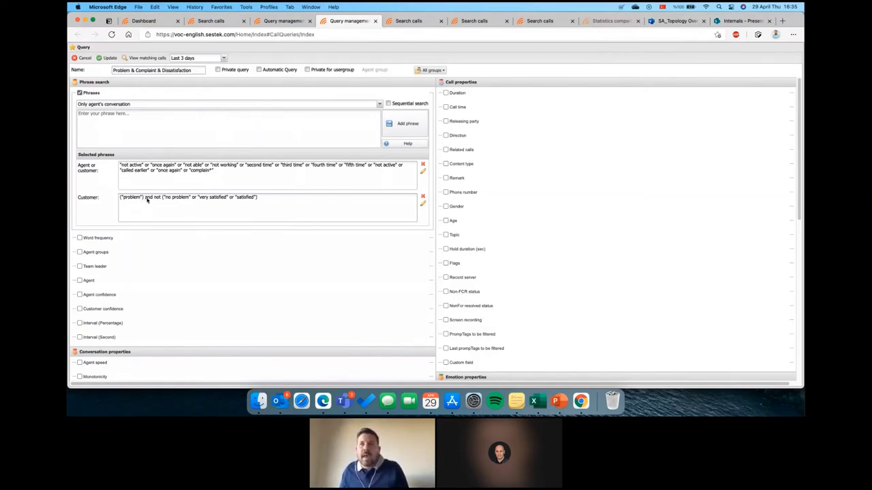
left_click_drag(145, 198, 189, 200)
left_click(176, 206)
left_click(190, 200)
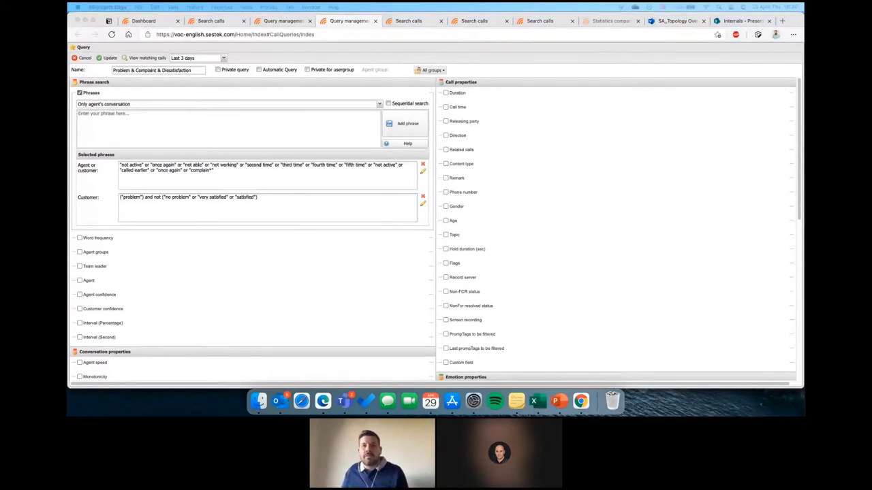
Examine the query's conversation properties, focusing on overlap duration, agent interrupt count and customer interrupt count.
scroll(157, 235, "down", 8)
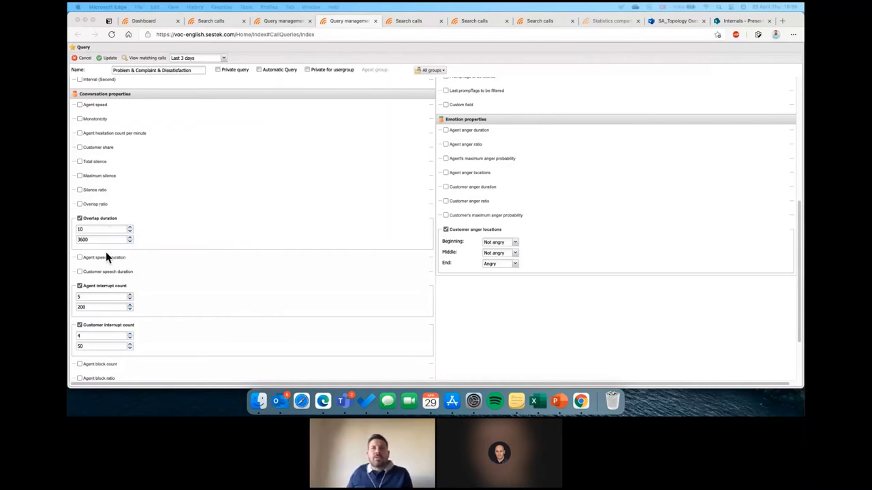
scroll(105, 257, "down", 1)
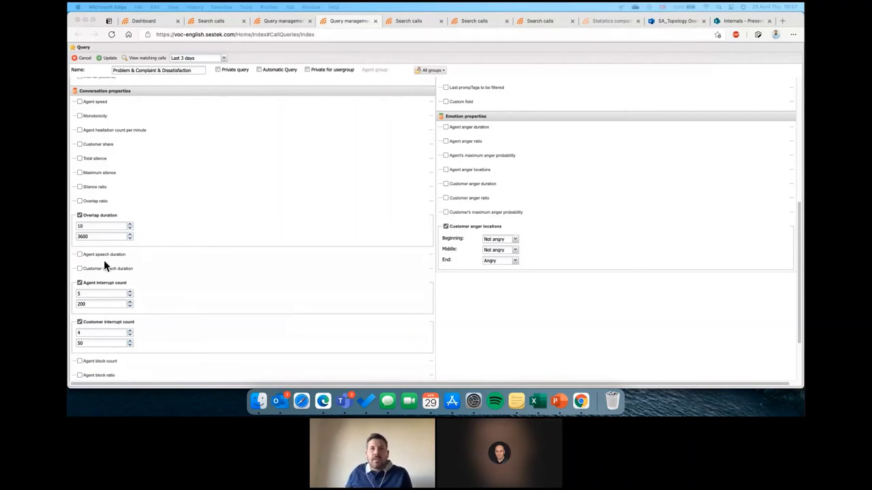
left_click(72, 292)
left_click(90, 294)
double_click(89, 227)
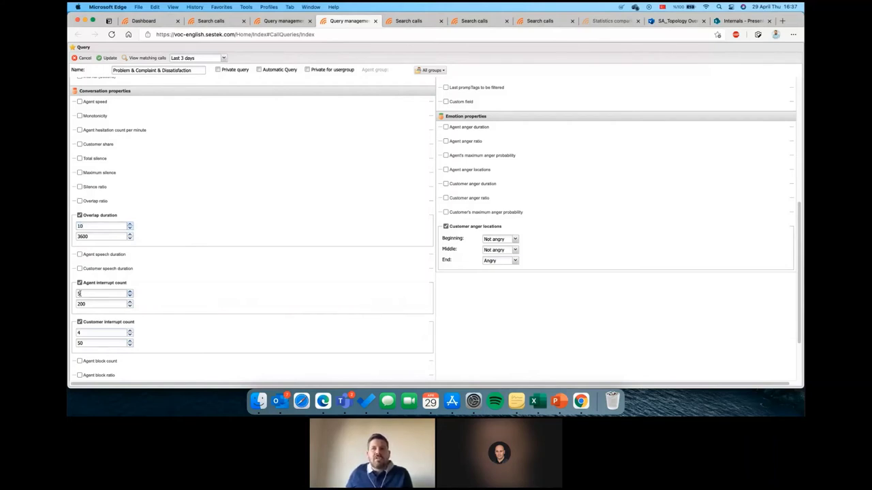
left_click(81, 294)
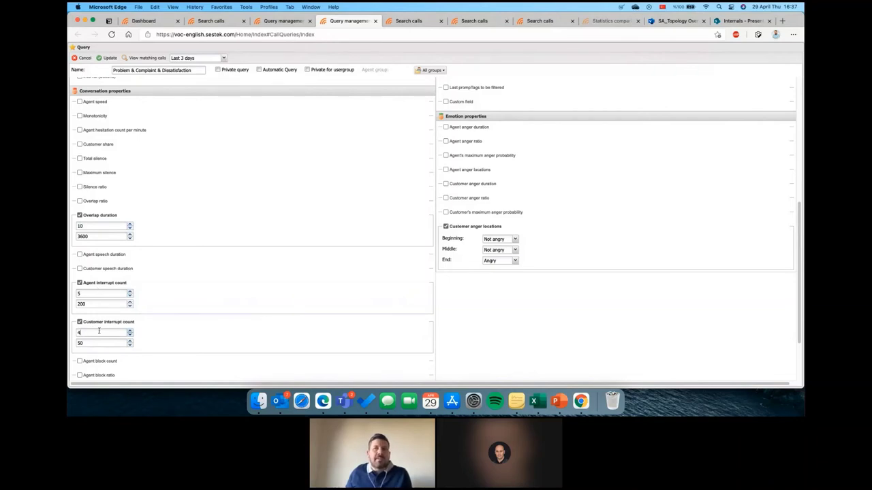
scroll(178, 201, "down", 3)
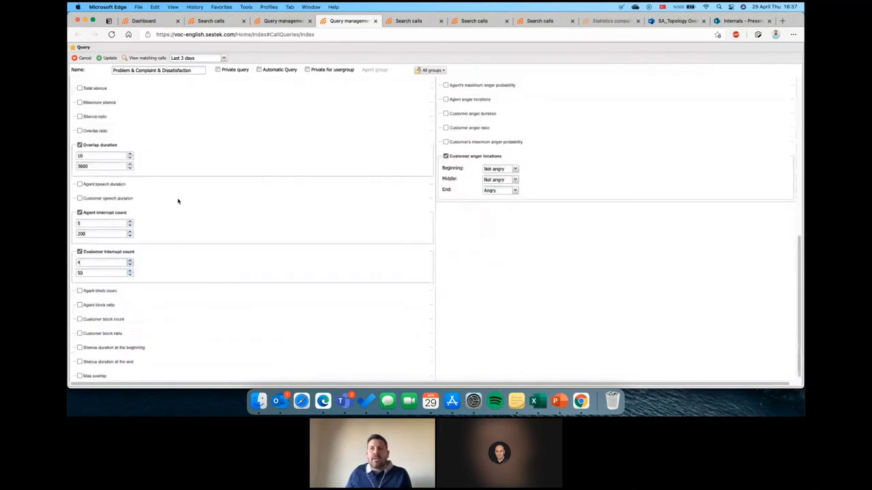
Review the query's call properties and the customer anger locations in its emotion properties, then revisit its name and phrases.
scroll(179, 200, "up", 7)
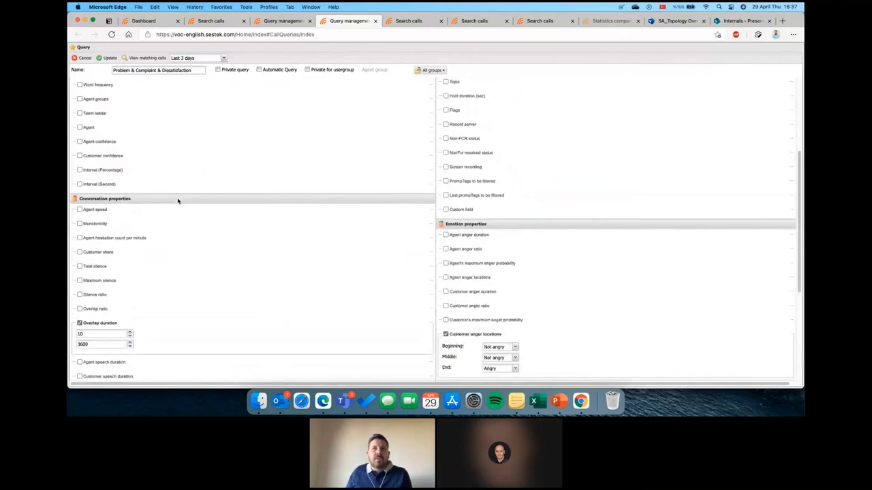
scroll(520, 224, "up", 6)
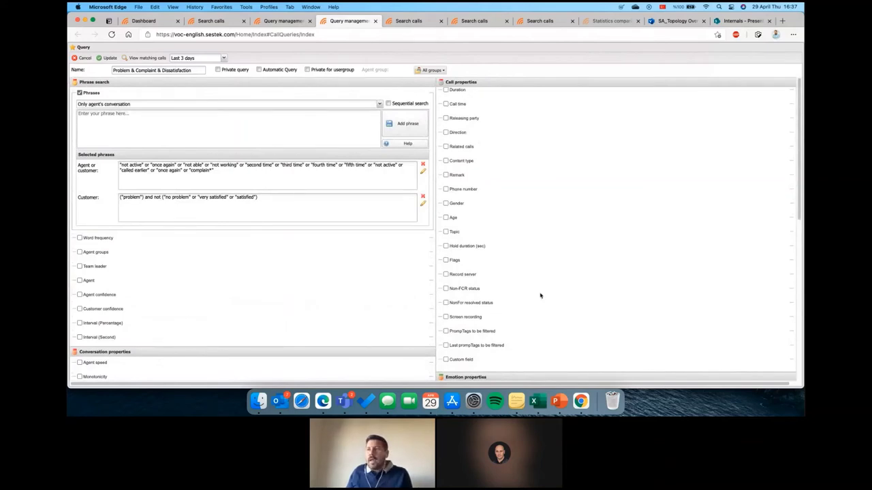
scroll(538, 306, "down", 3)
scroll(525, 338, "down", 9)
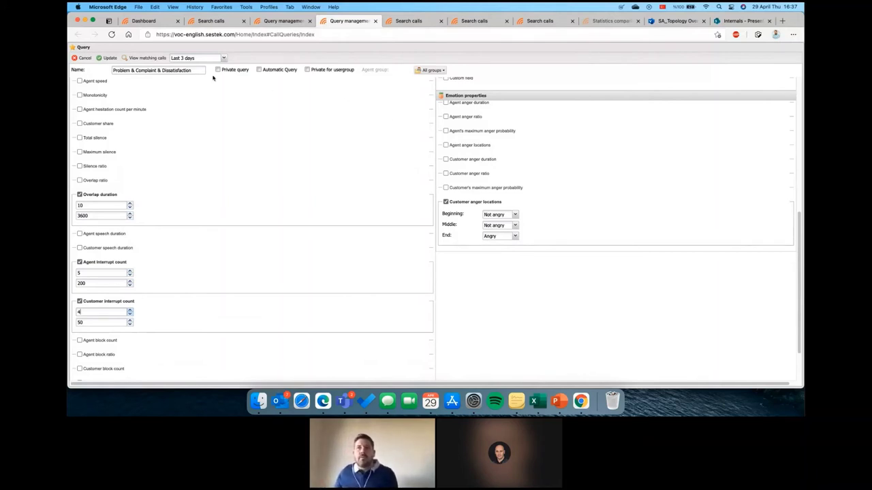
left_click_drag(191, 70, 113, 71)
left_click(131, 70)
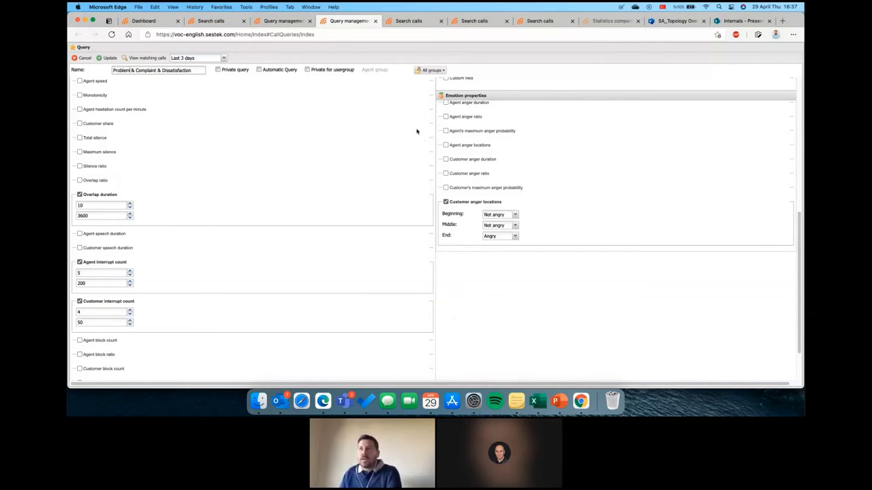
scroll(290, 222, "up", 10)
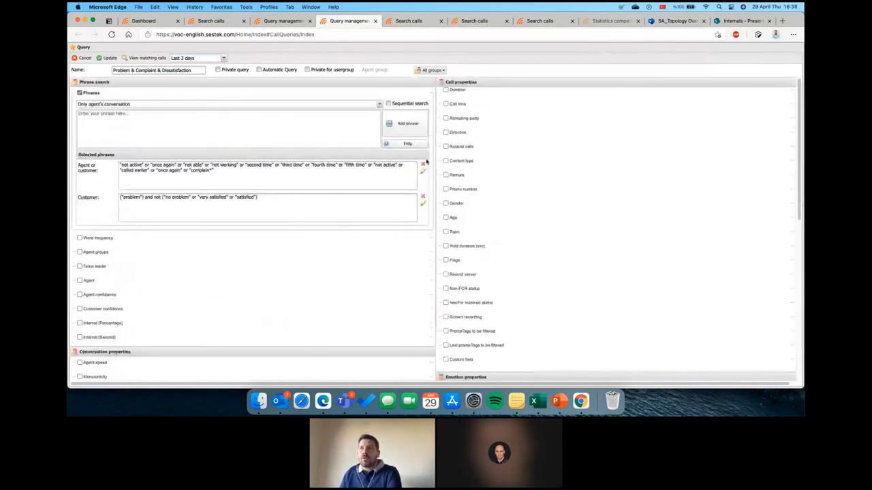
View the calls found for the Problem & Complaint & Dissatisfaction query and its selection list, and check the dashboard's total call count.
left_click(402, 23)
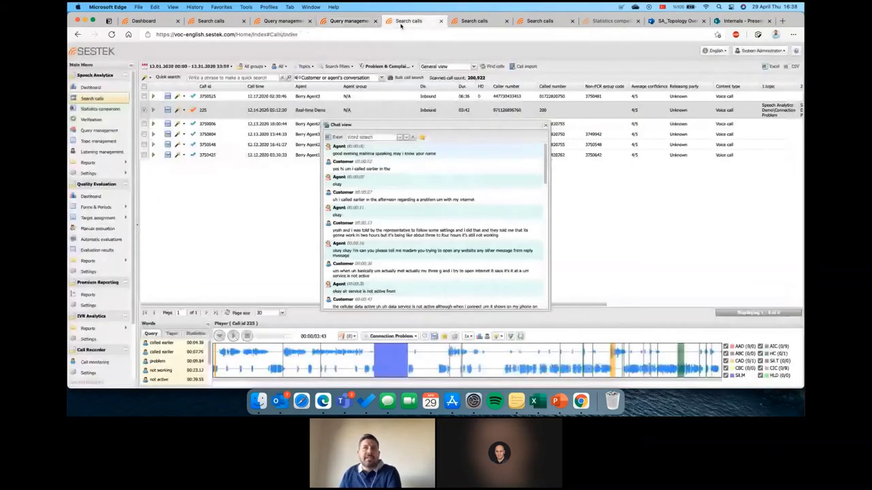
mouse_move(400, 72)
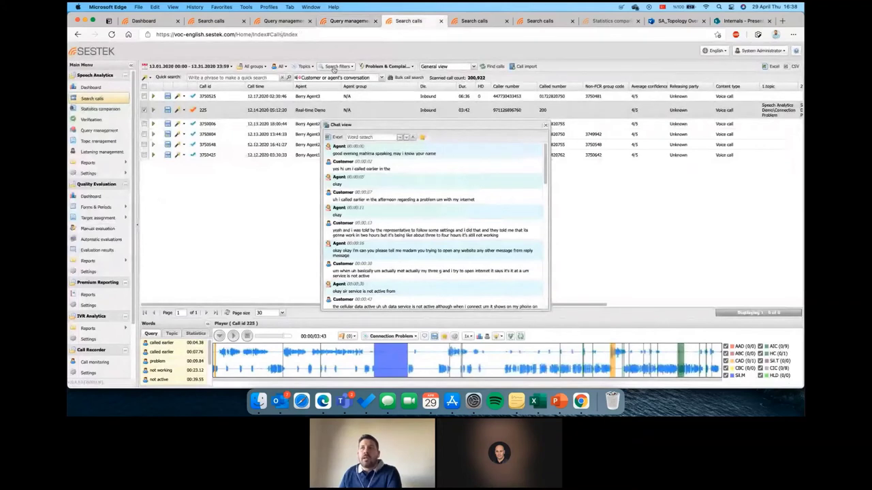
left_click(385, 67)
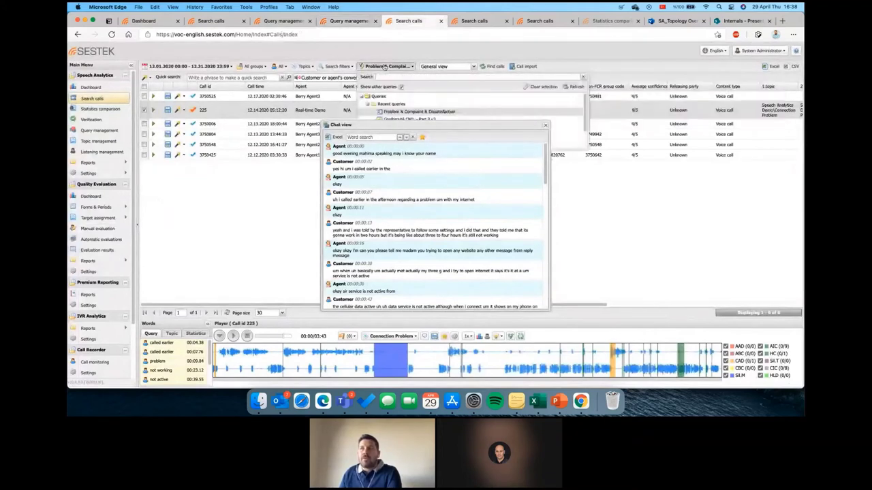
left_click(412, 66)
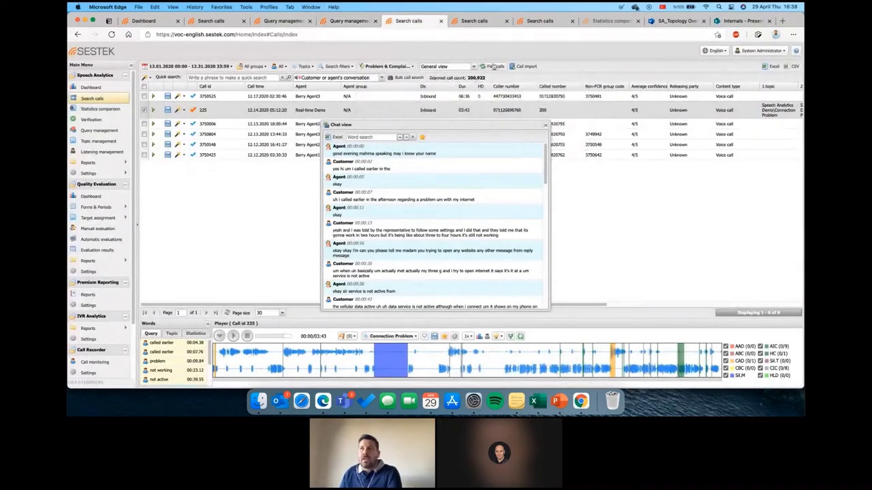
left_click(495, 66)
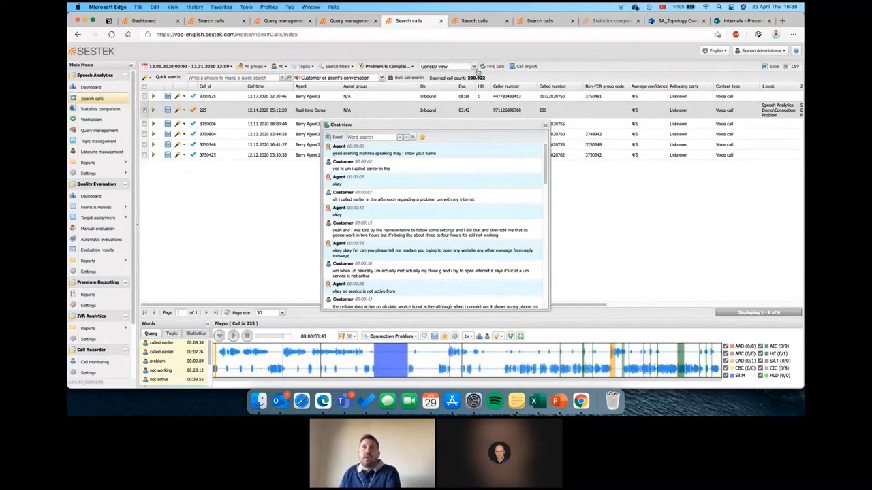
left_click(144, 25)
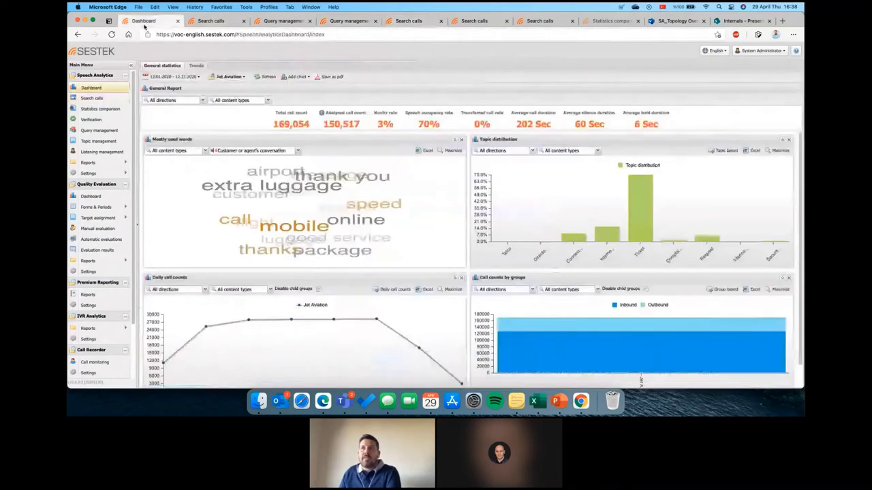
left_click(274, 125)
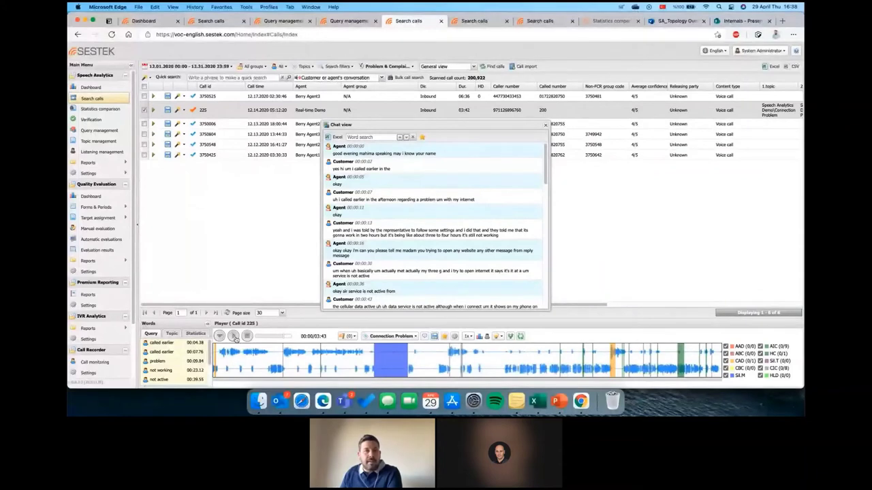
Return to the query's call results, play the Real-time Demo call and review its playback speeds, choosing 1x.
left_click(235, 336)
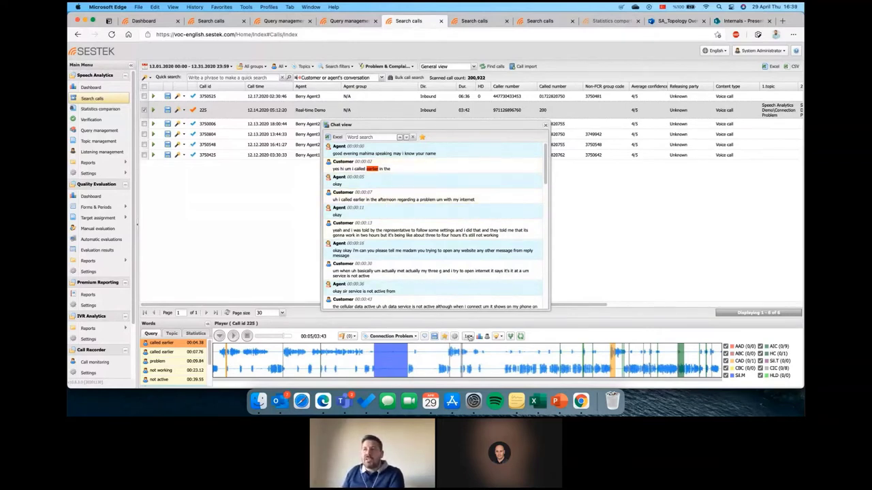
left_click(469, 337)
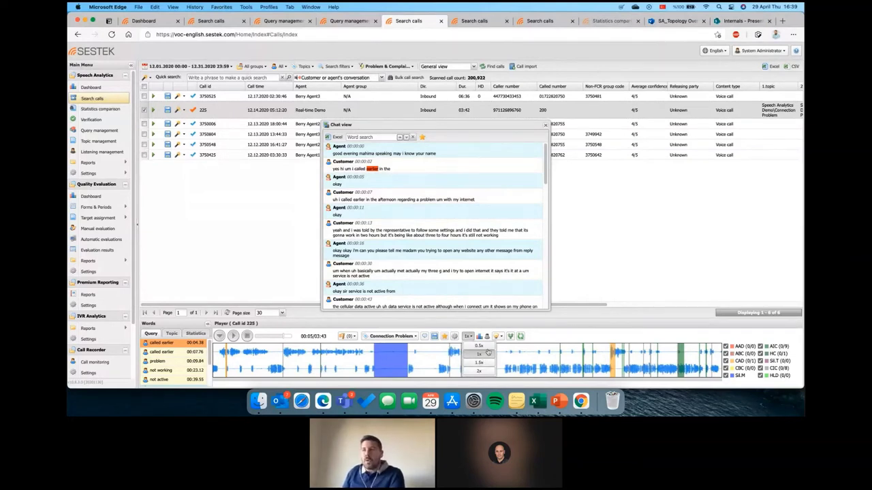
left_click(487, 352)
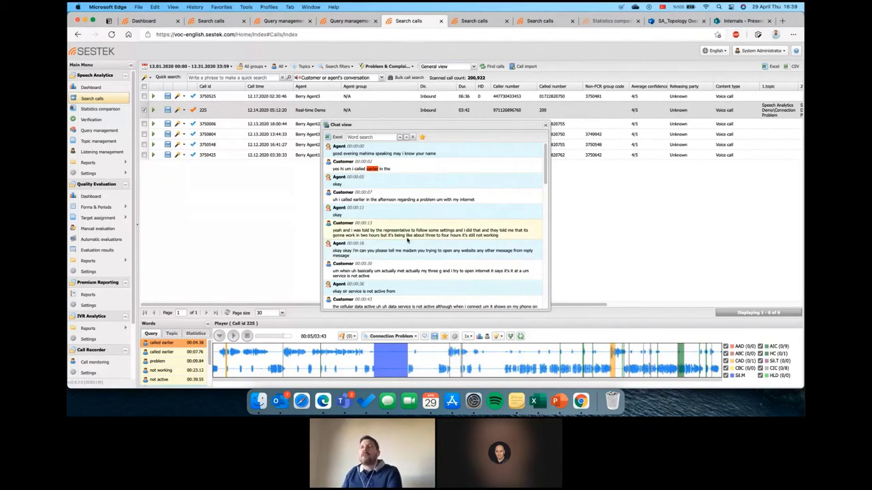
View the filtered results containing the Chat Agent conversation and examine its text transcript, highlighting the word JETBOT.
left_click(480, 21)
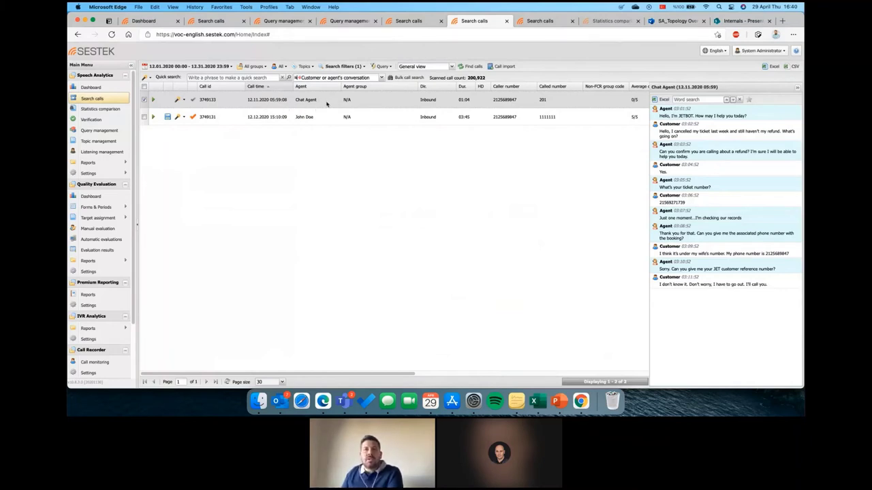
double_click(682, 116)
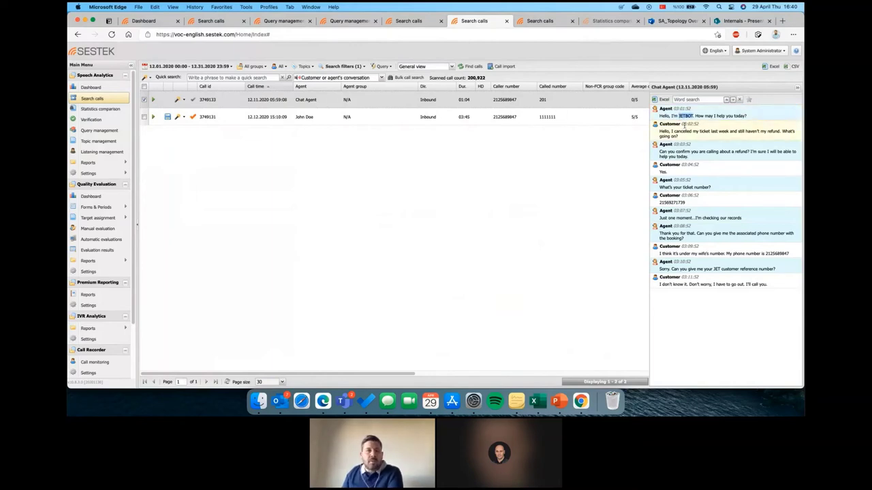
left_click(684, 125)
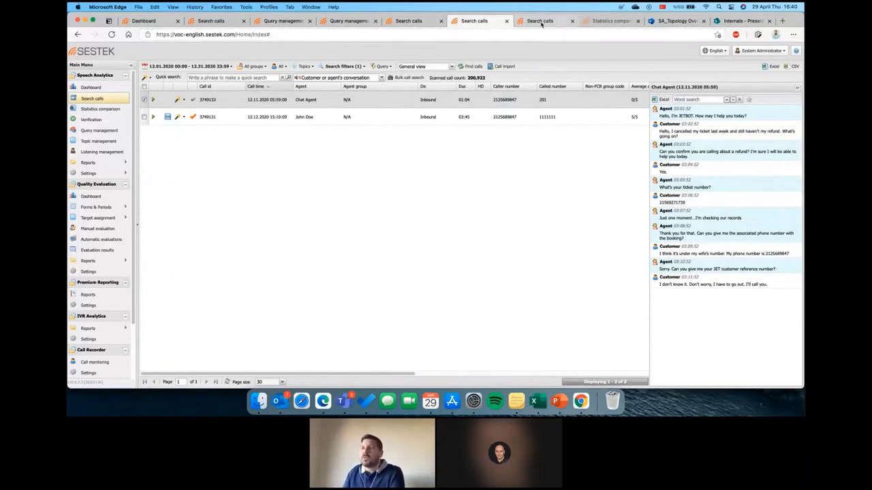
Open the chat view of the Directory Assistance call and read through its mixed Arabic and English transcript, returning to the beginning.
left_click(542, 21)
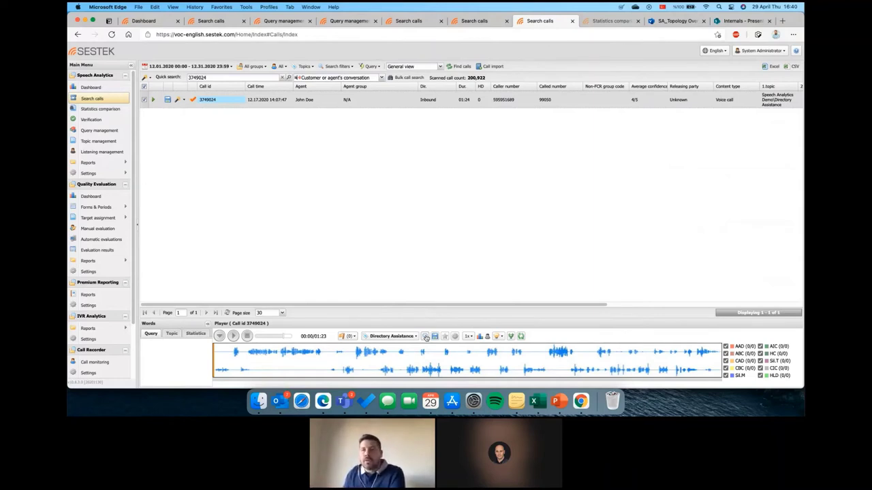
left_click(426, 338)
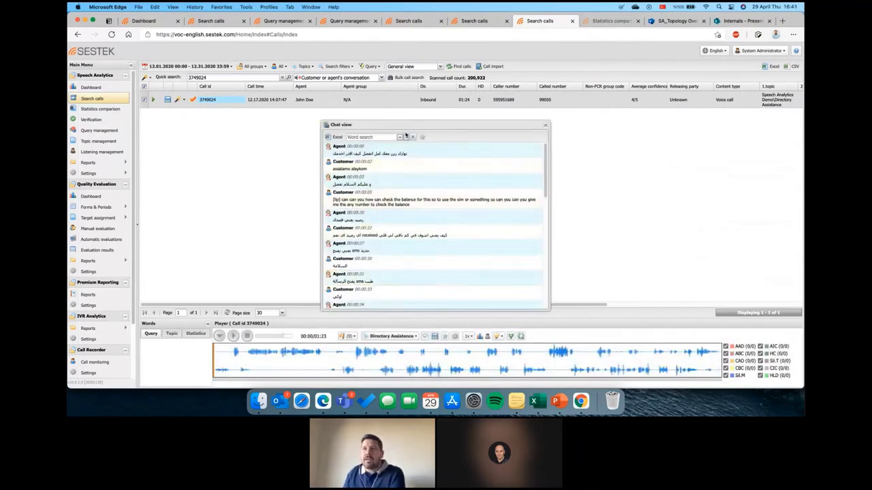
left_click_drag(405, 125, 402, 114)
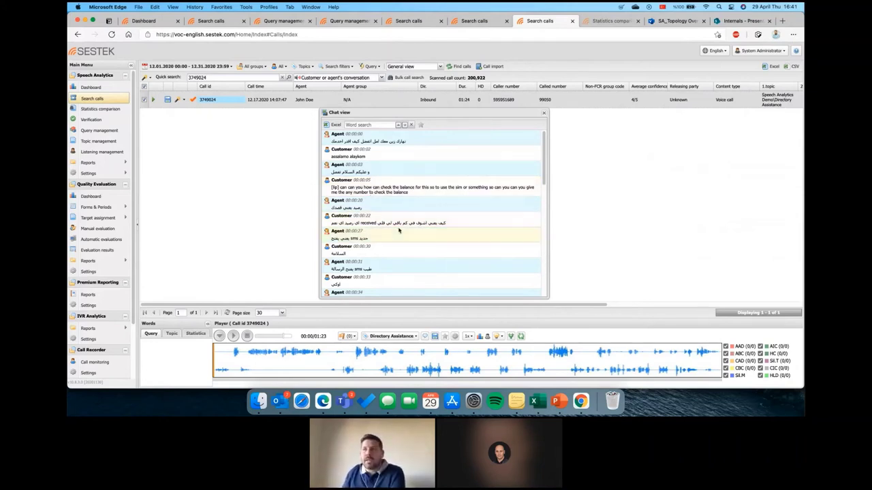
scroll(399, 225, "down", 1)
scroll(399, 224, "down", 6)
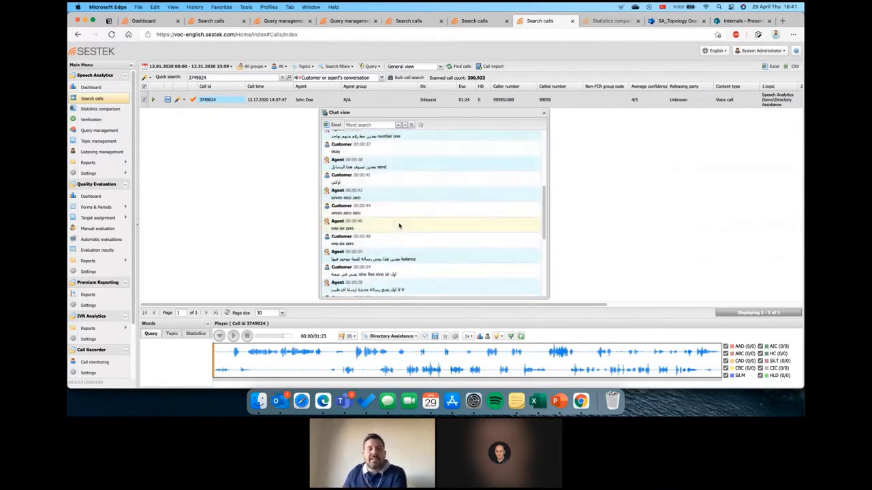
scroll(410, 275, "down", 2)
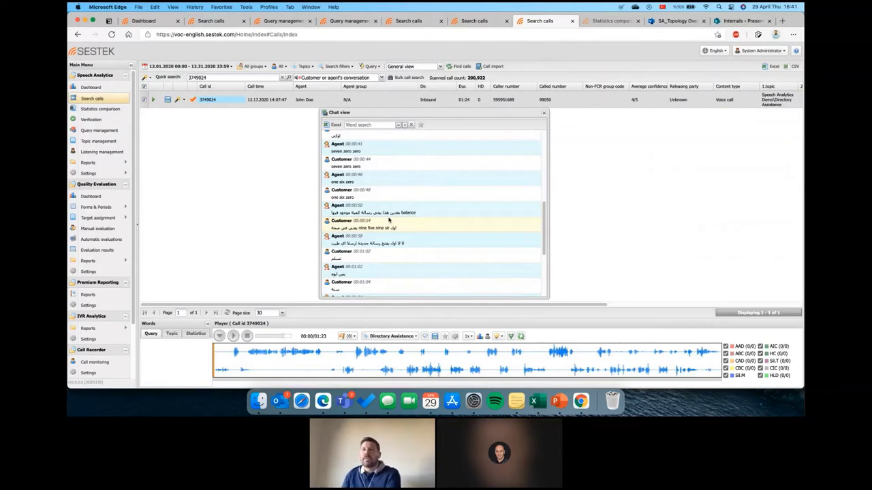
left_click_drag(545, 221, 547, 129)
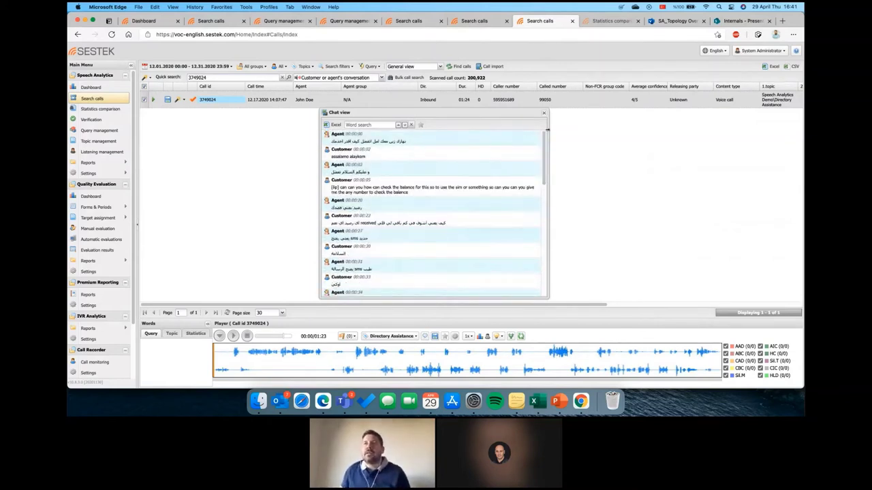
Open the Statistics comparison page and examine its two filters, comparing the Cancel Subscription query with the Purchase query.
left_click(600, 21)
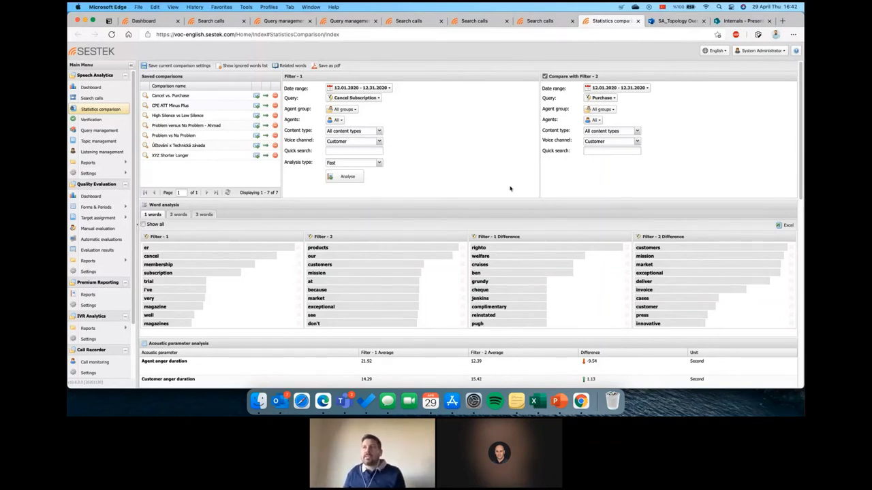
left_click(545, 76)
left_click(545, 76)
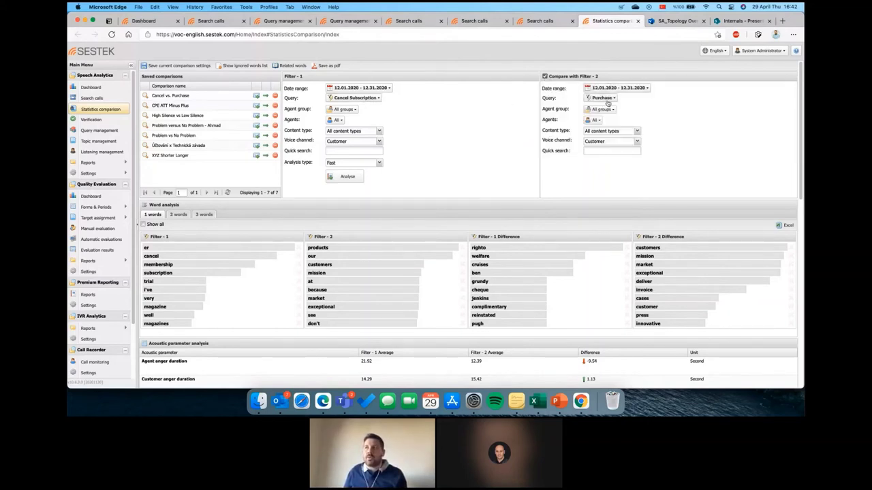
mouse_move(607, 103)
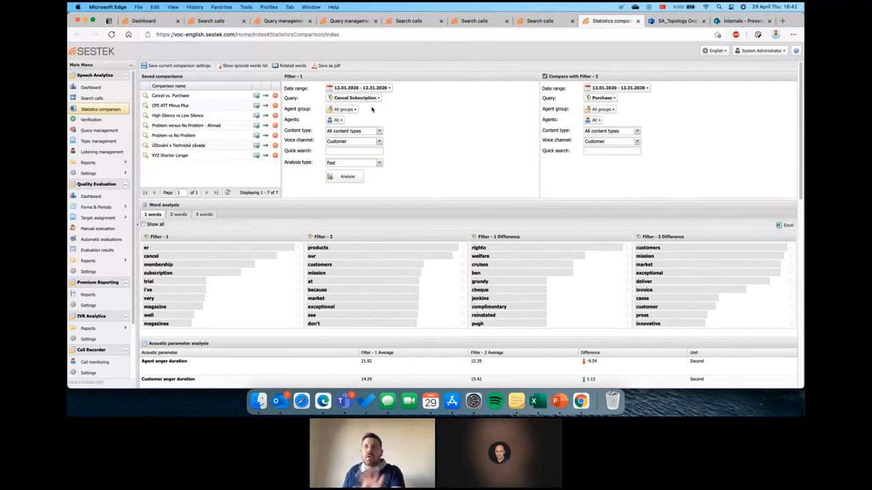
mouse_move(368, 102)
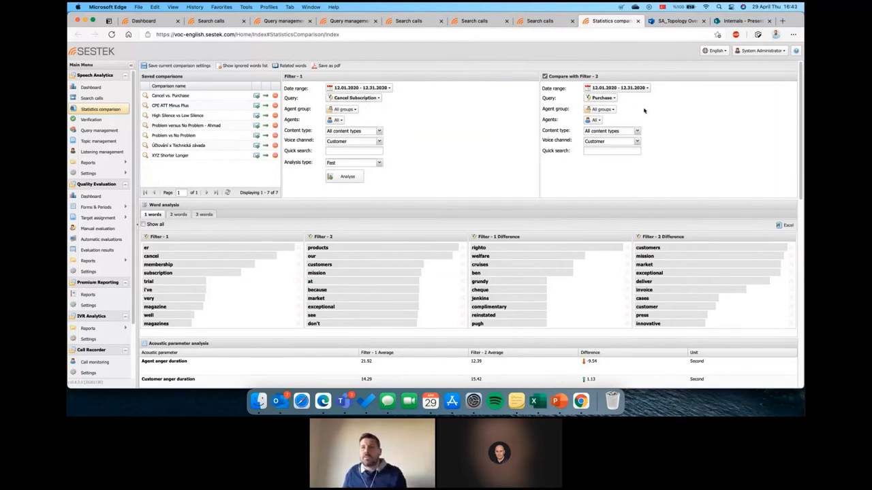
Examine the two-word and three-word phrase analysis for both filters, including the Filter - 1 Difference and Filter - 2 Difference lists.
left_click(174, 216)
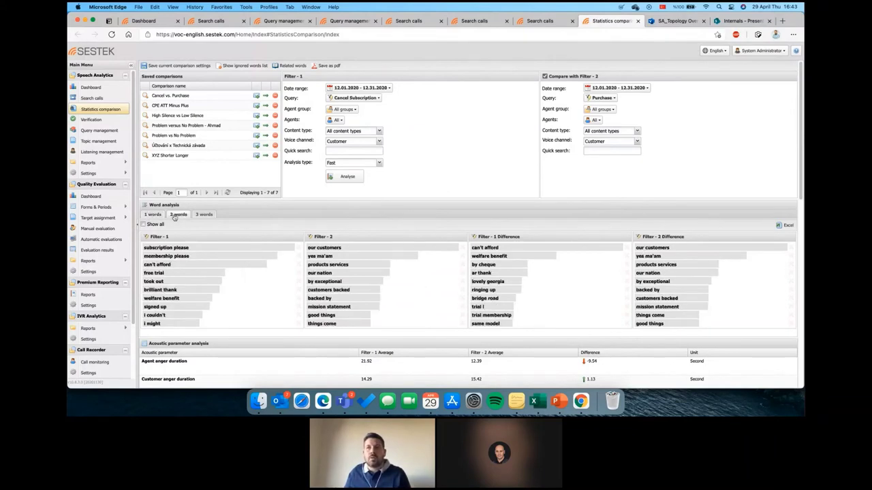
left_click(207, 216)
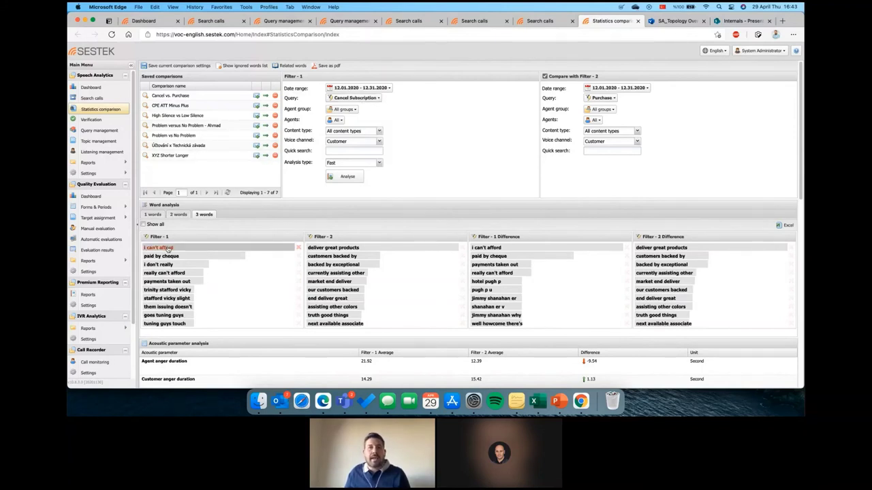
mouse_move(168, 250)
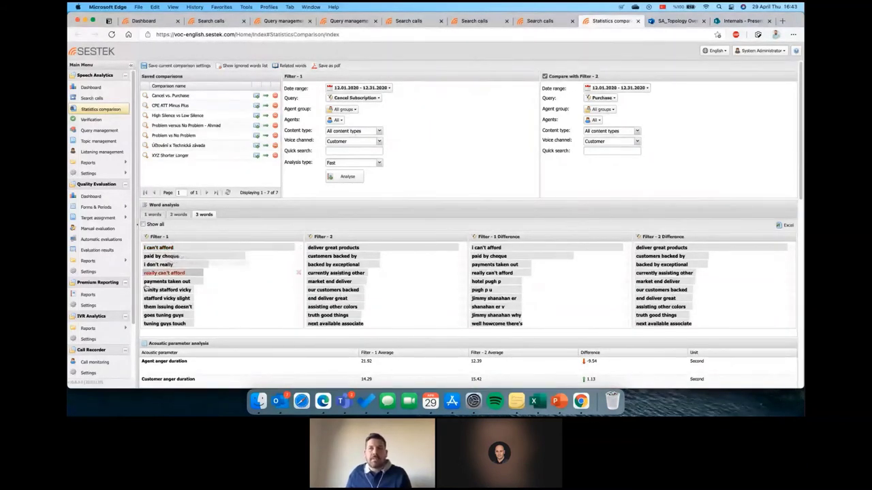
mouse_move(331, 237)
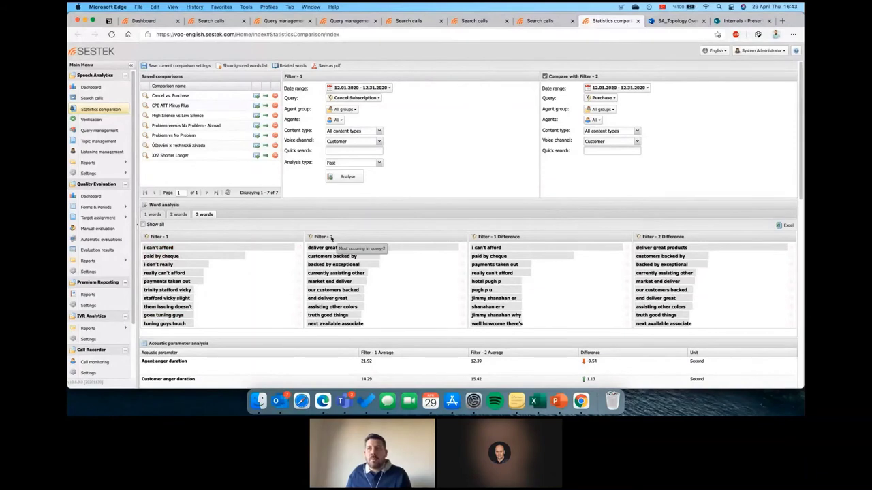
mouse_move(340, 252)
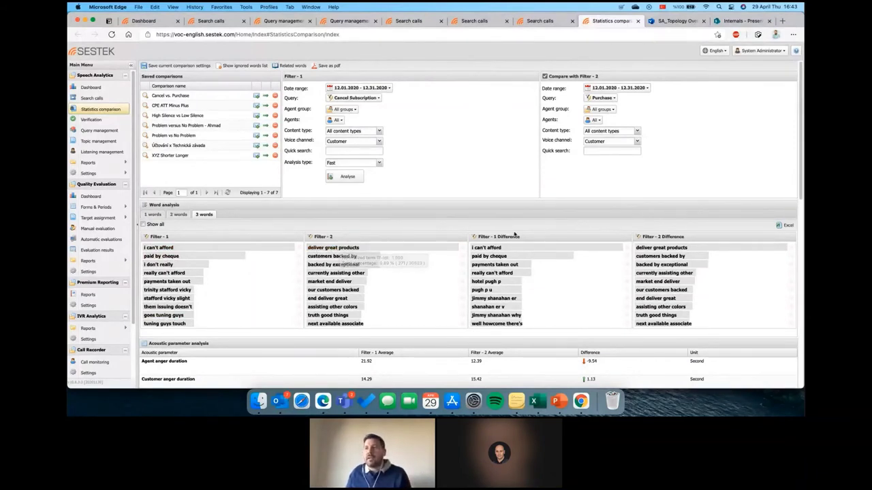
mouse_move(514, 239)
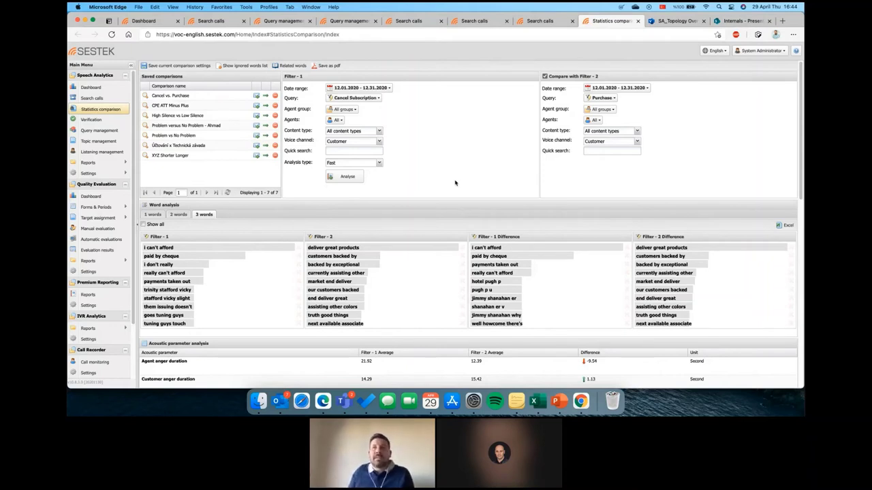
left_click(487, 248)
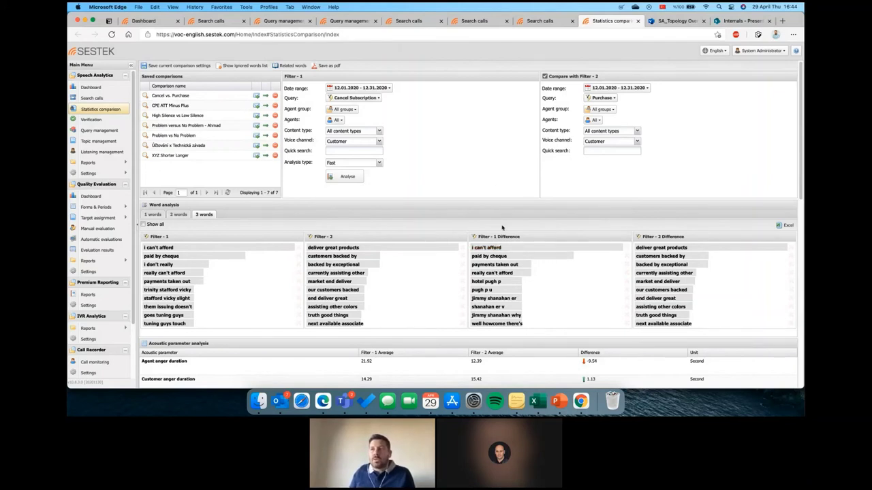
mouse_move(351, 100)
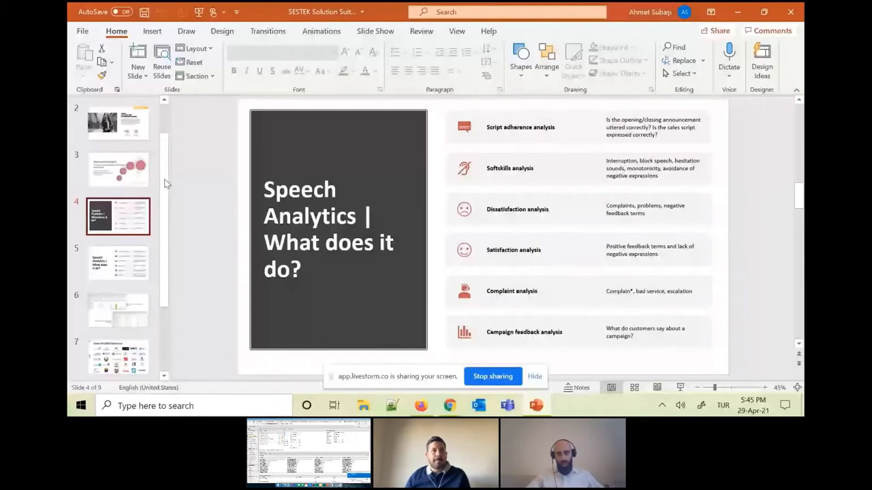
In the PowerPoint presentation, show slide 2, Analyze Interactions with Conversational Analytics.
left_click(124, 134)
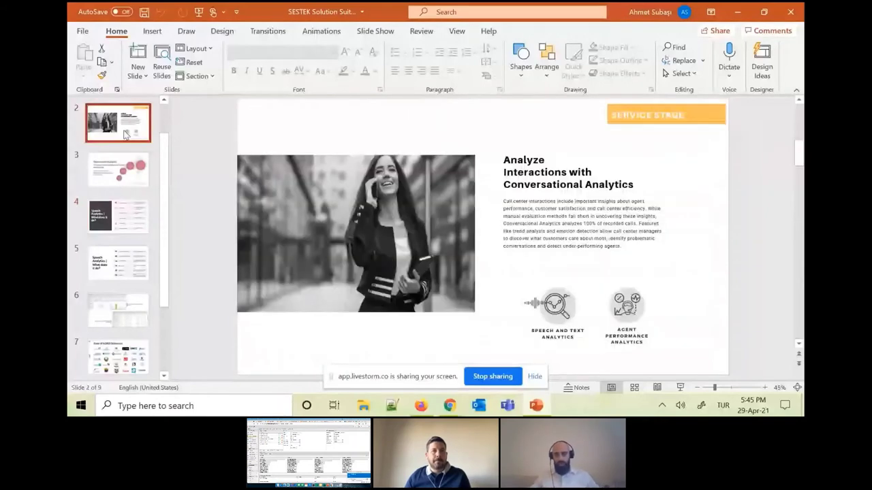
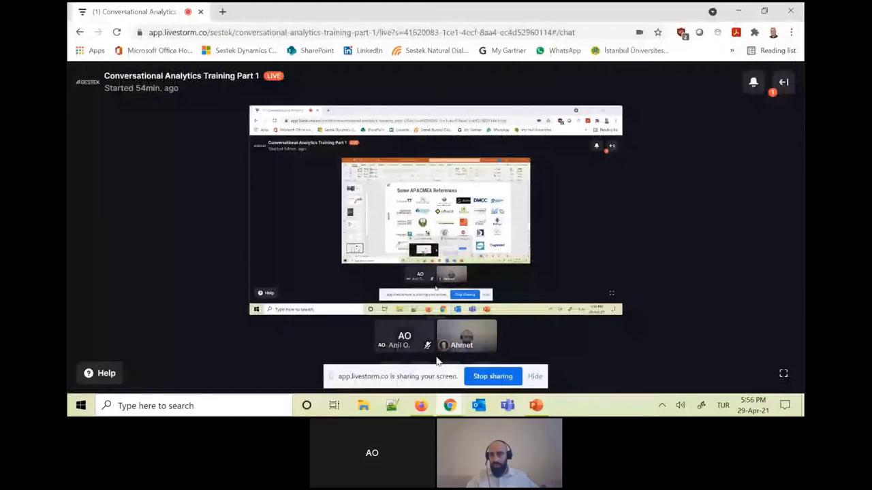
In the Livestorm webinar, expand the side panel and check the audience questions and chat messages.
left_click(783, 82)
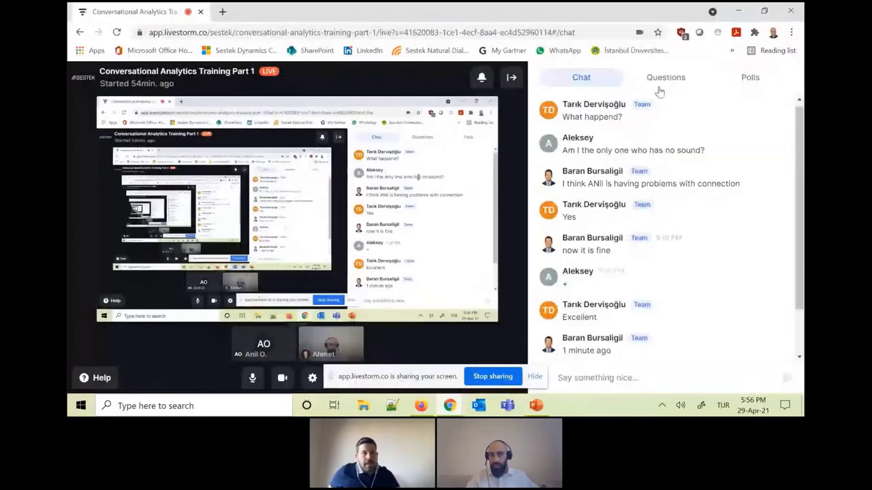
left_click(658, 87)
left_click(591, 83)
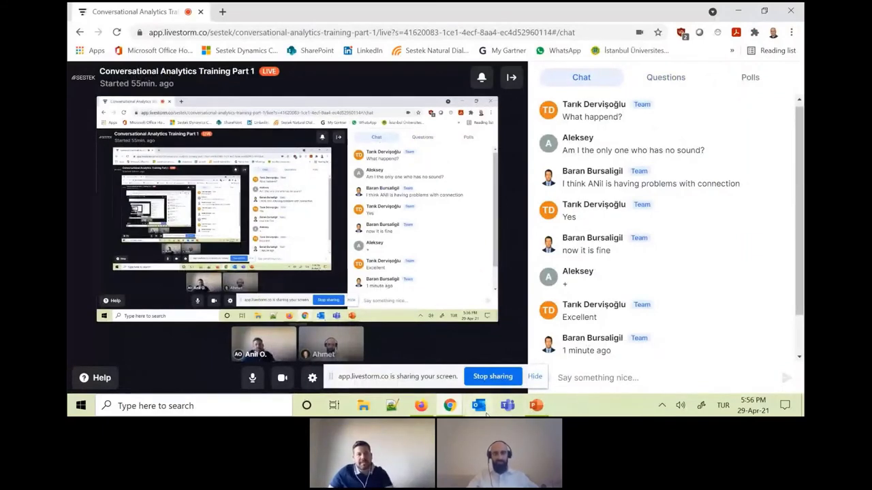
Collapse the Livestorm webinar's side panel and check the Some APACMEA References slide in PowerPoint.
mouse_move(449, 406)
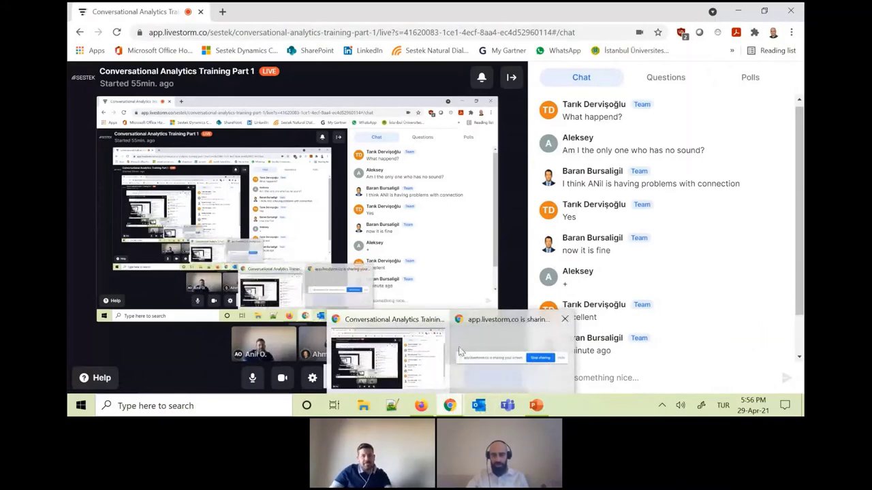
left_click(511, 77)
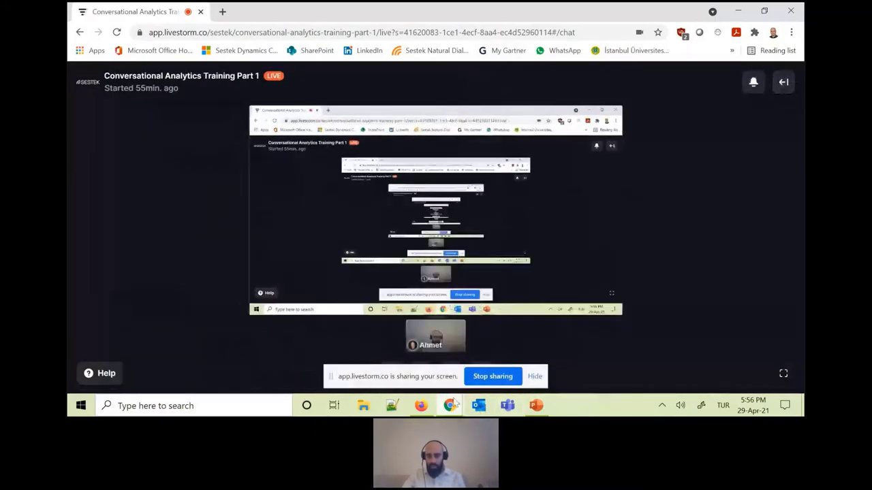
left_click(421, 406)
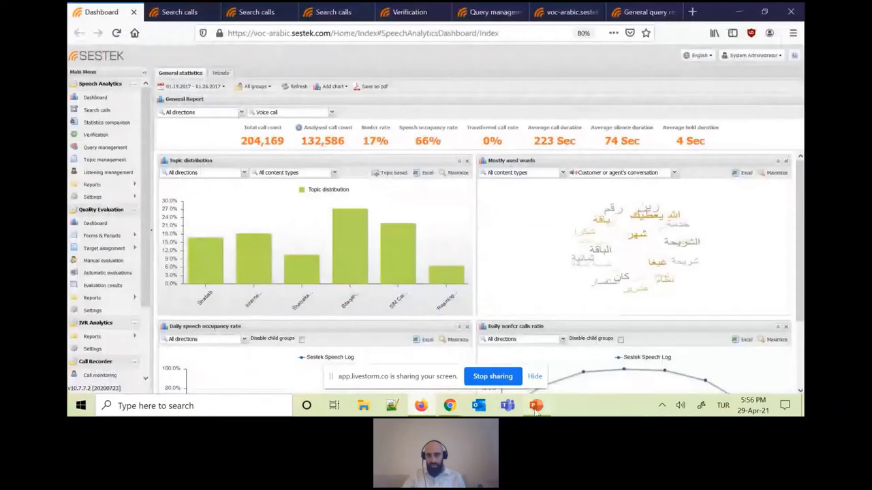
left_click(536, 407)
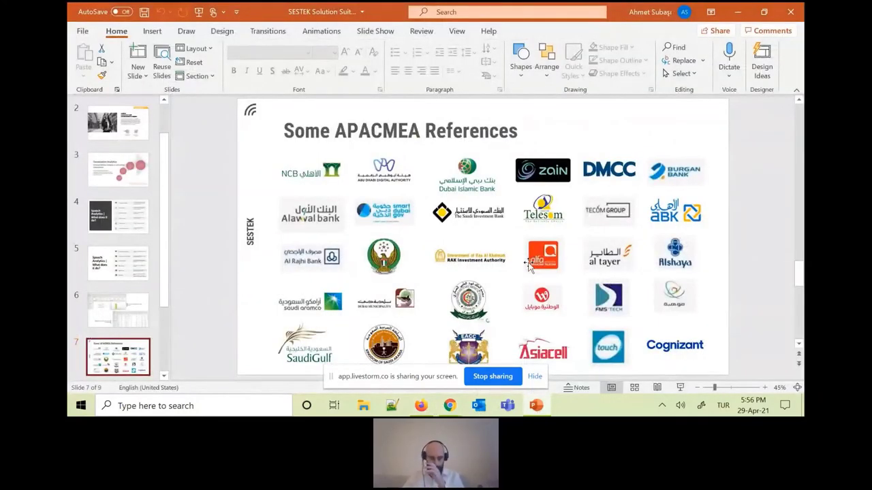
mouse_move(447, 409)
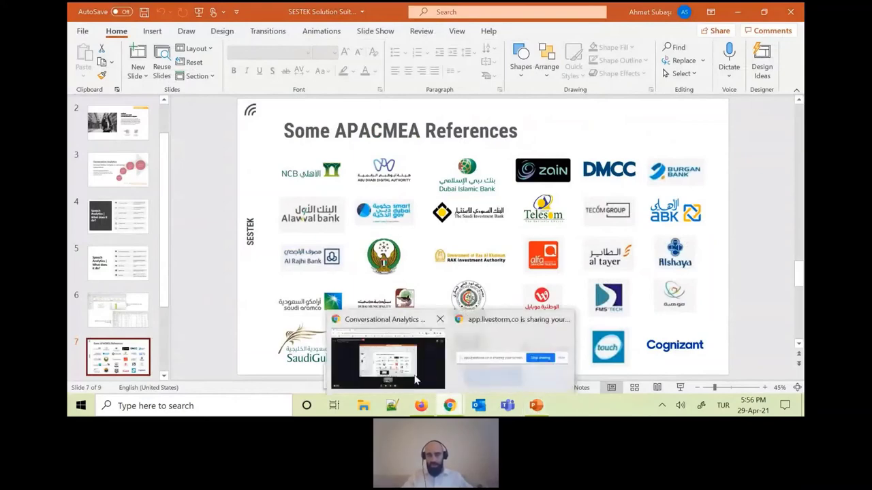
left_click(388, 361)
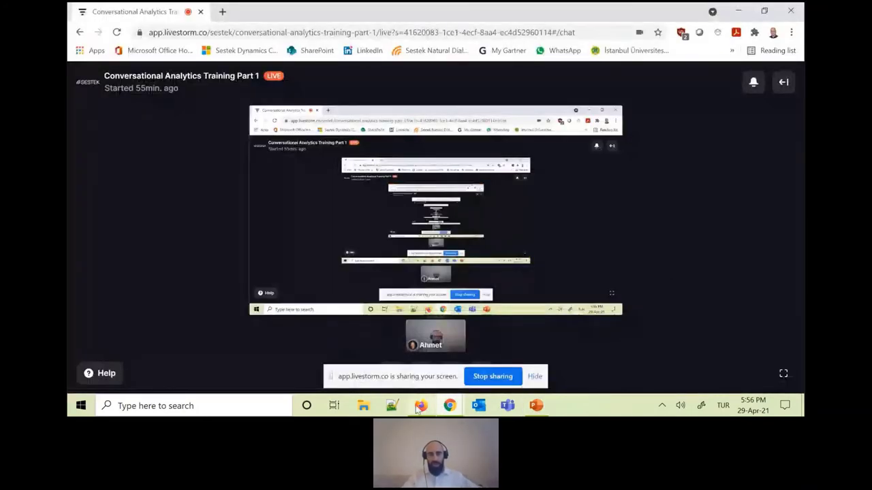
Switch to the Sestek dashboard in Firefox and examine the Topic distribution chart's Bitaqah Shahan bar.
left_click(420, 406)
scroll(310, 231, "down", 1)
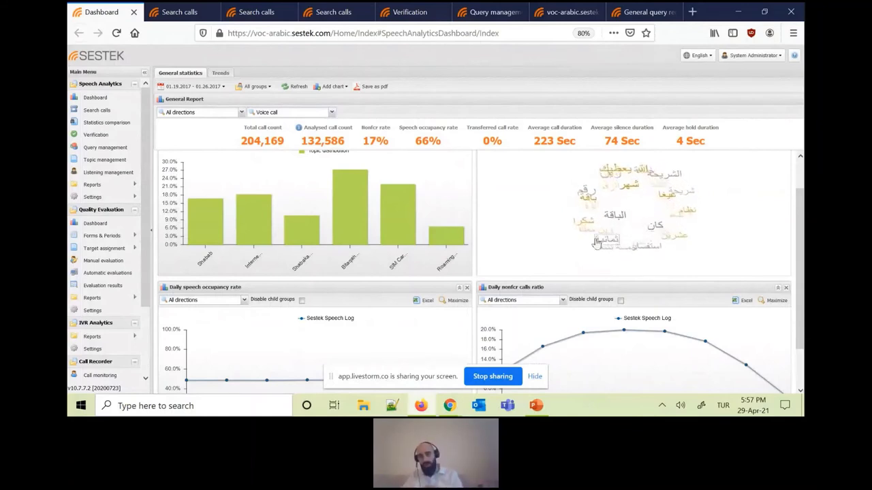
mouse_move(365, 240)
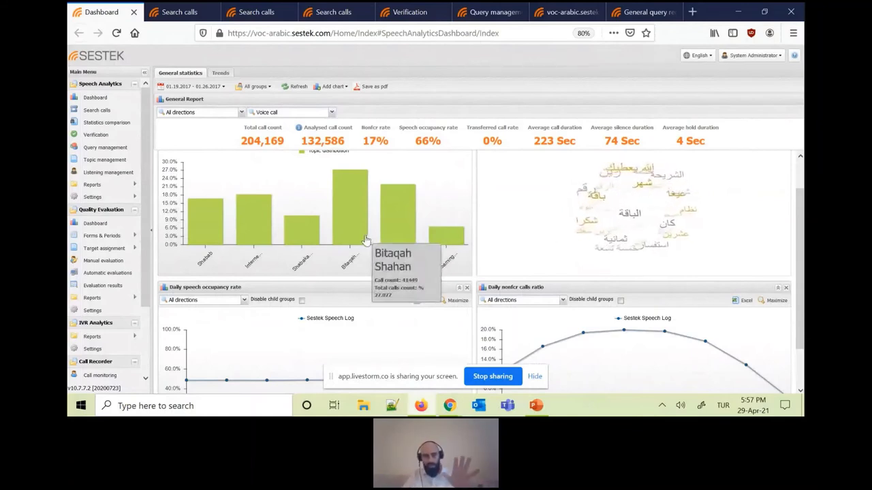
Play a few seconds of call 41549 in the Dissatisfaction search results and jump to its CAD event.
left_click(179, 12)
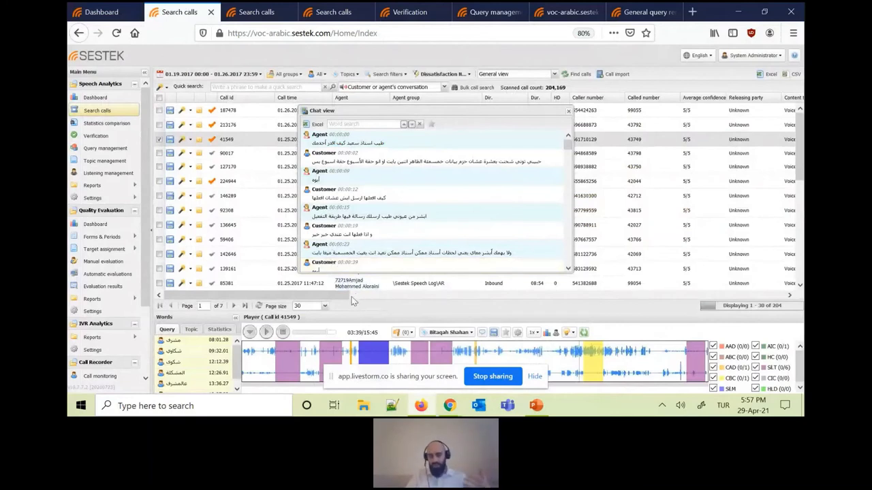
left_click(265, 332)
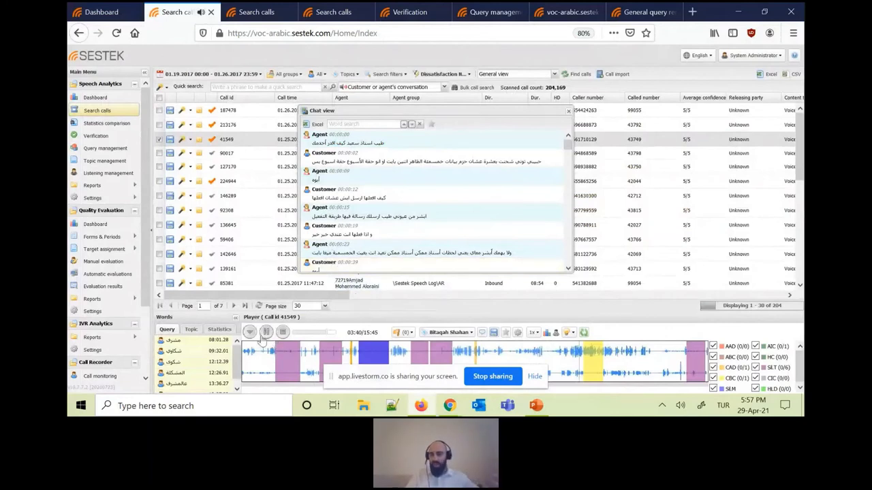
left_click(265, 332)
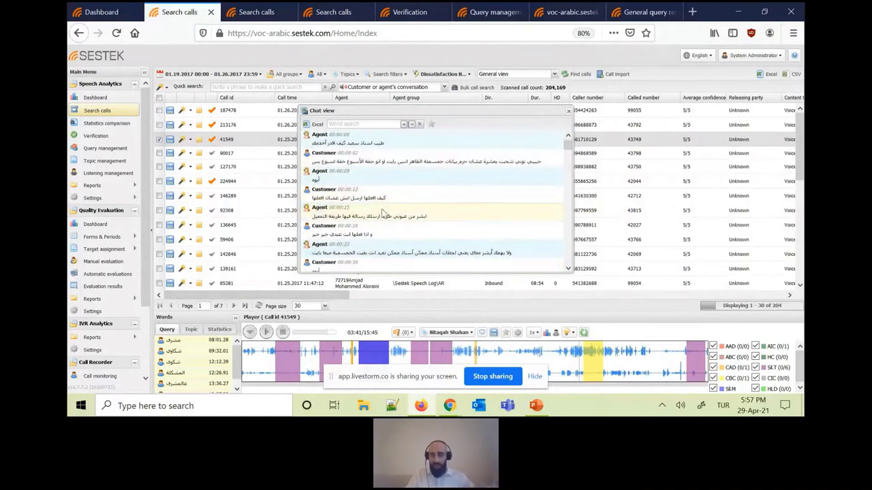
left_click(730, 368)
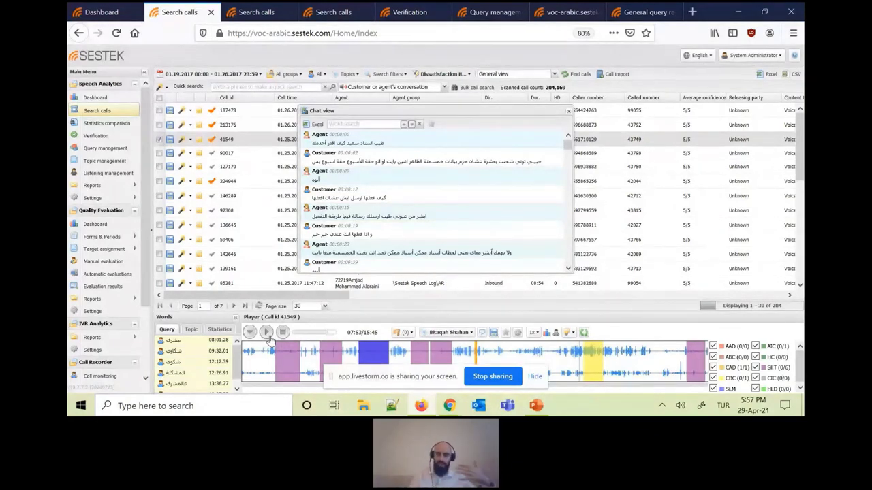
Examine the mixed Arabic and English chat transcript of call 26487 in the AR-EN group search.
key("ctrl+Tab")
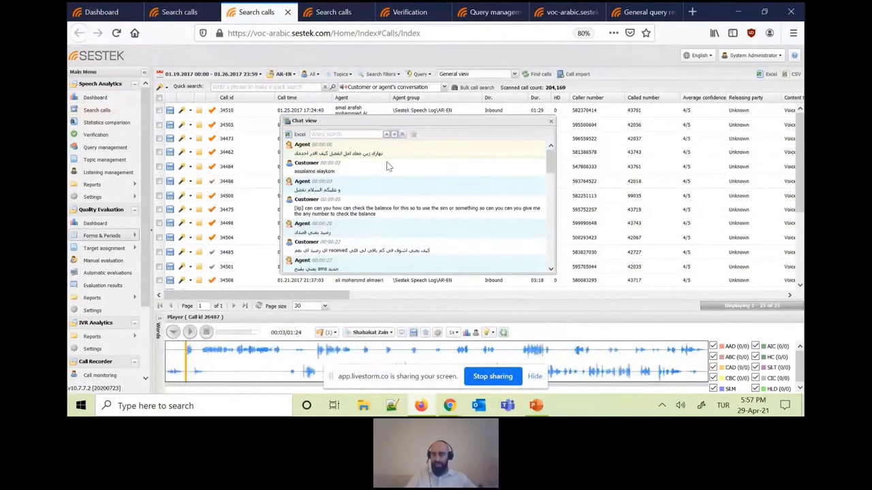
left_click(318, 211)
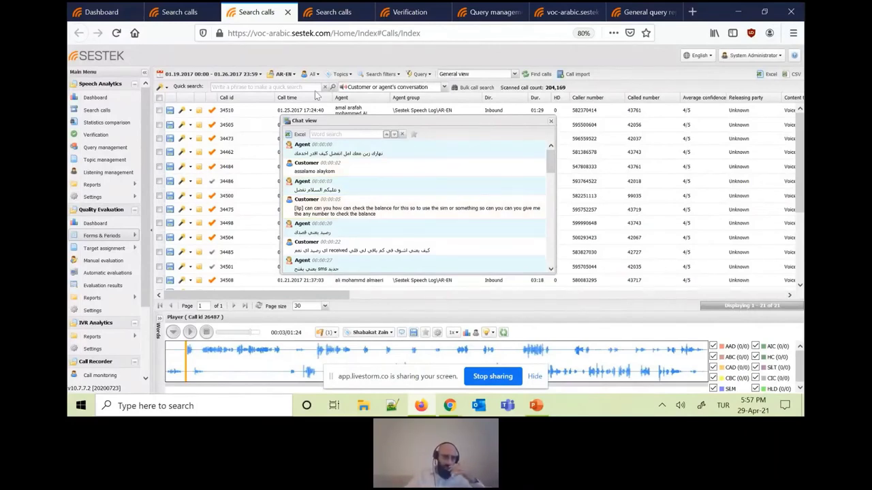
Sort the Information Deficit agent view by call count in descending order.
left_click(336, 10)
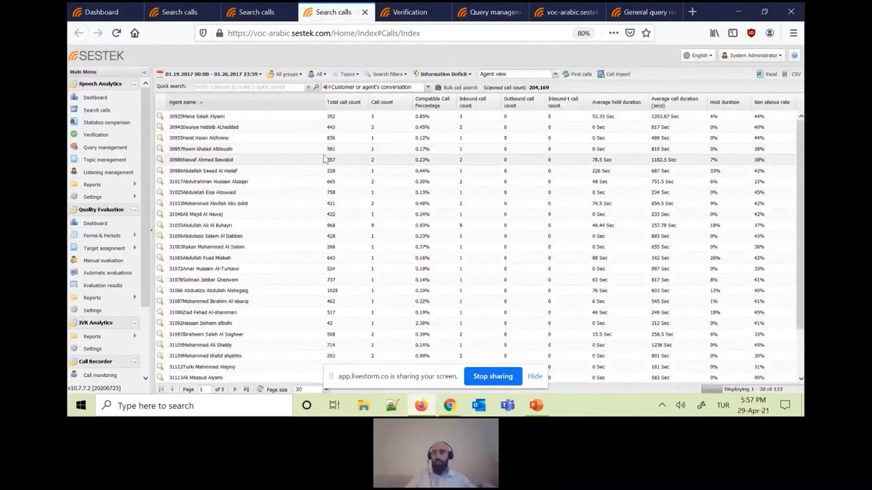
left_click(409, 101)
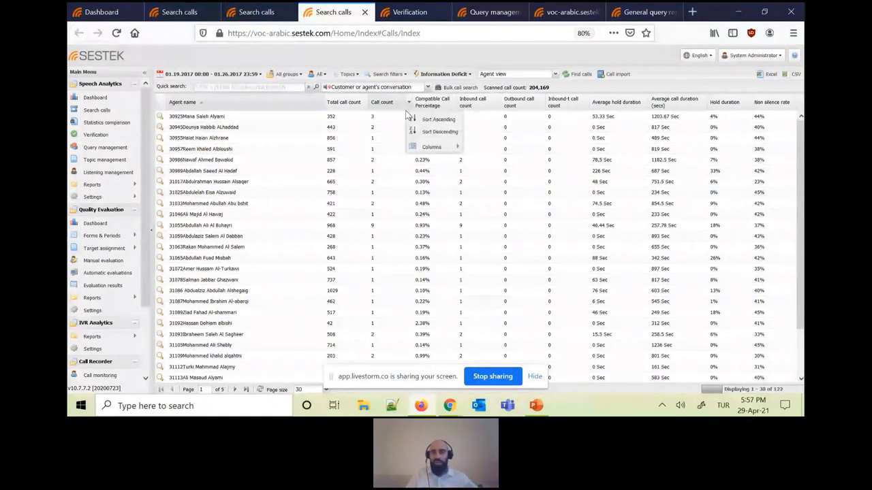
left_click(442, 132)
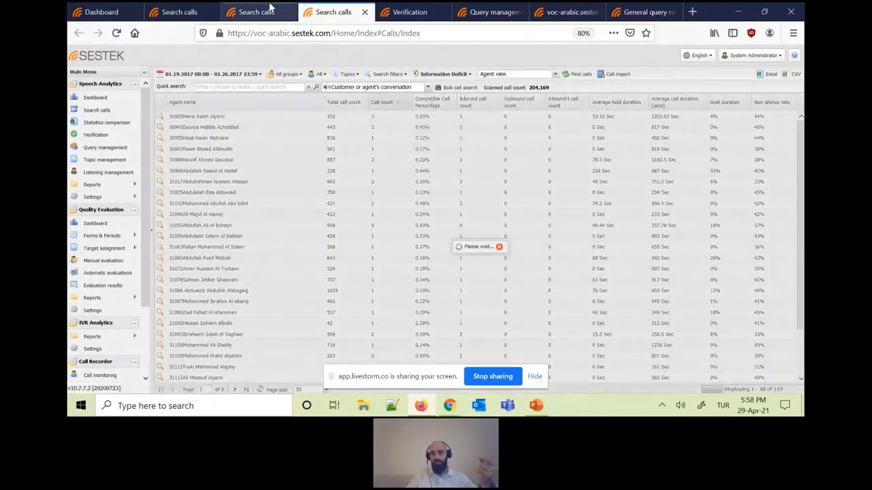
Review the call search pages, the Verification records and the phrases selected in the Dissatisfaction English query.
left_click(271, 9)
left_click(176, 12)
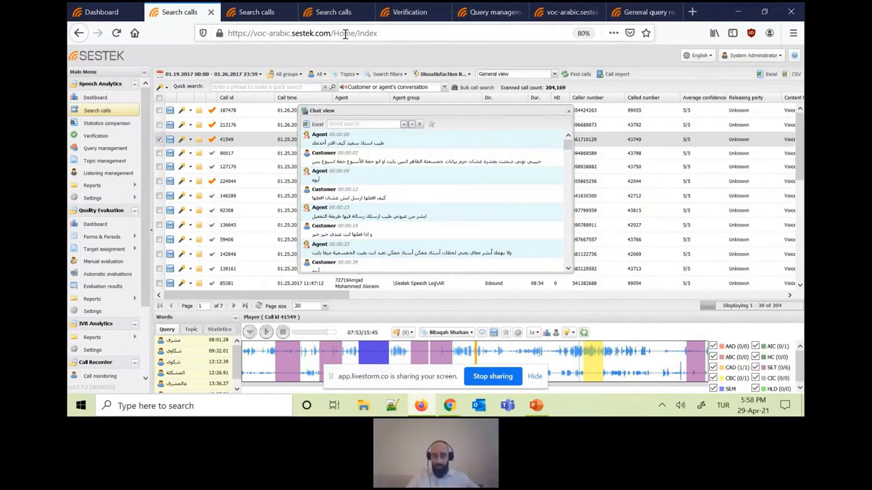
left_click(252, 13)
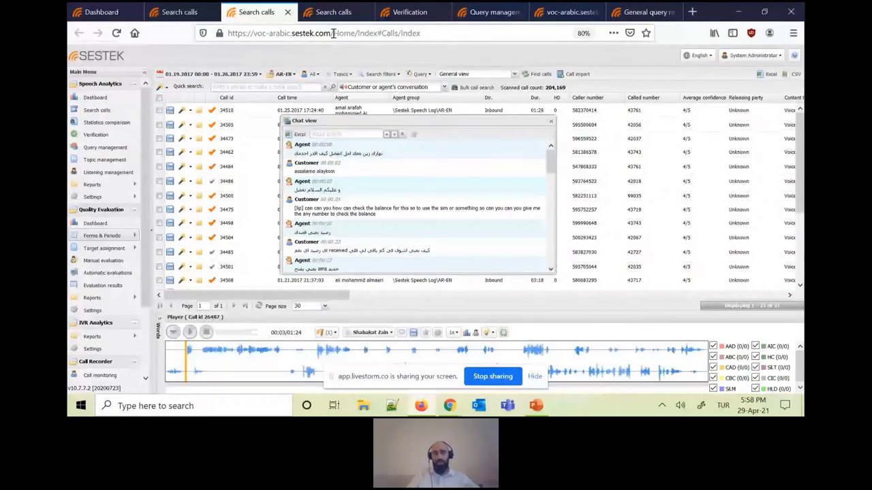
left_click(333, 12)
left_click(406, 11)
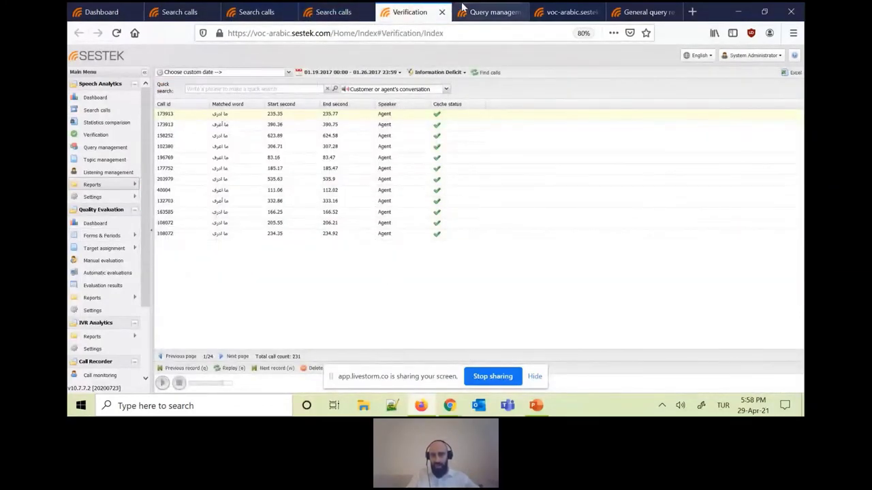
left_click(483, 11)
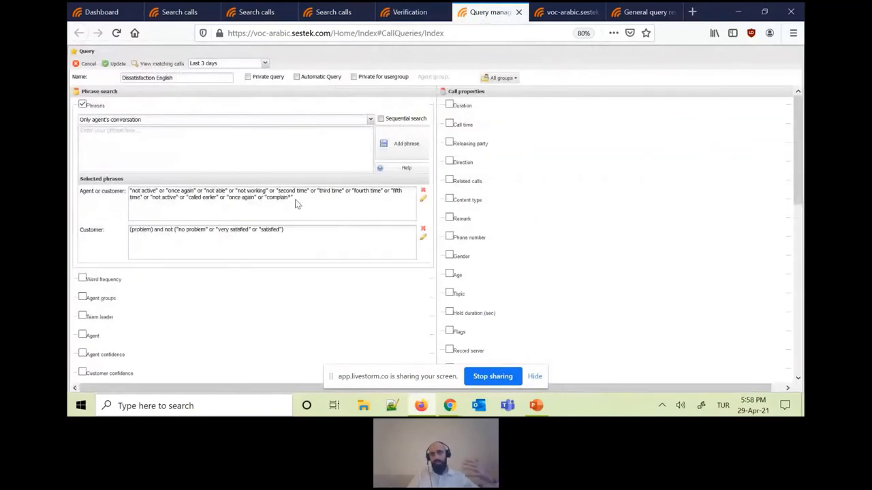
left_click(406, 11)
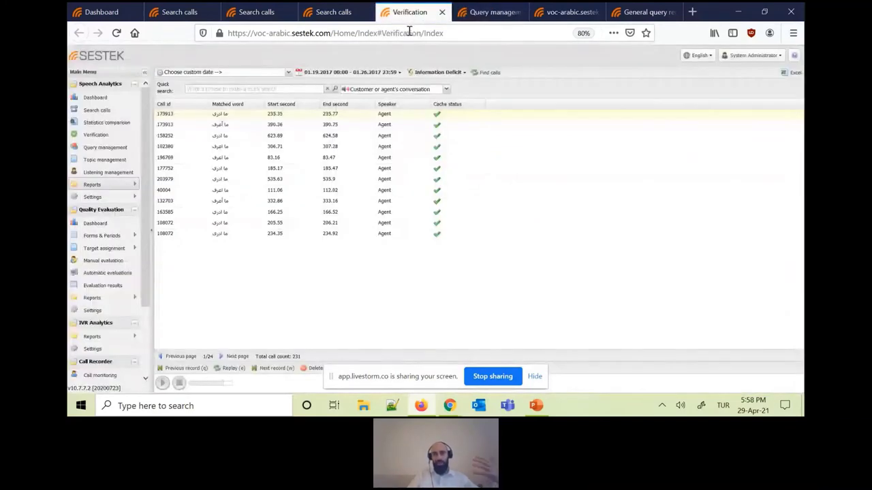
Compare the Dissatisfaction call list and the AR-EN call list with the Verification page's matched words.
left_click(197, 16)
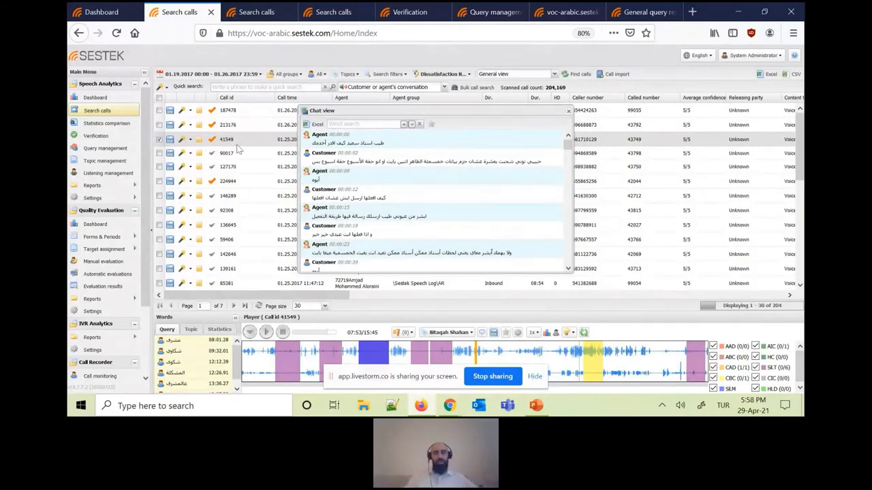
left_click(275, 11)
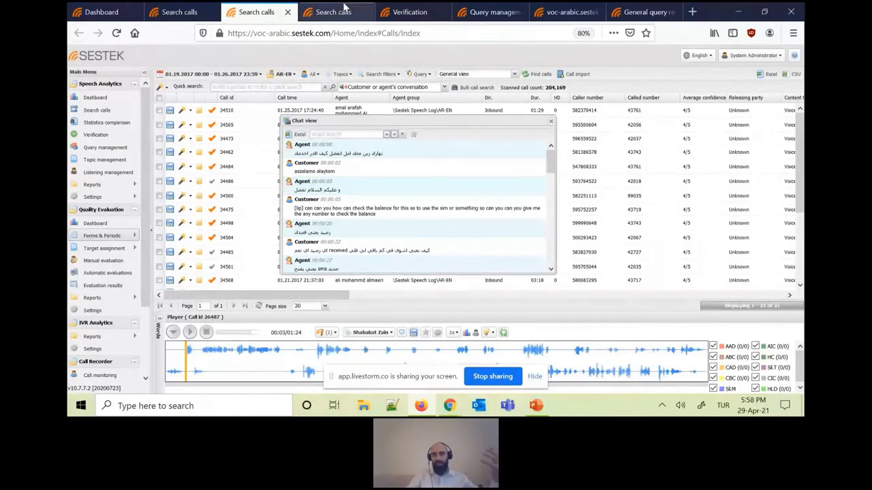
left_click(409, 12)
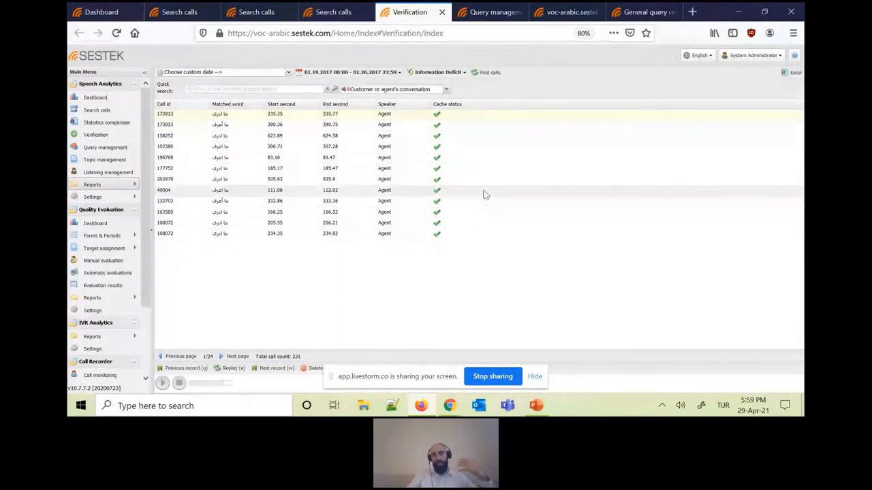
Inspect the saved queries and the available result views for the AR-EN call search, keeping the General view.
left_click(257, 12)
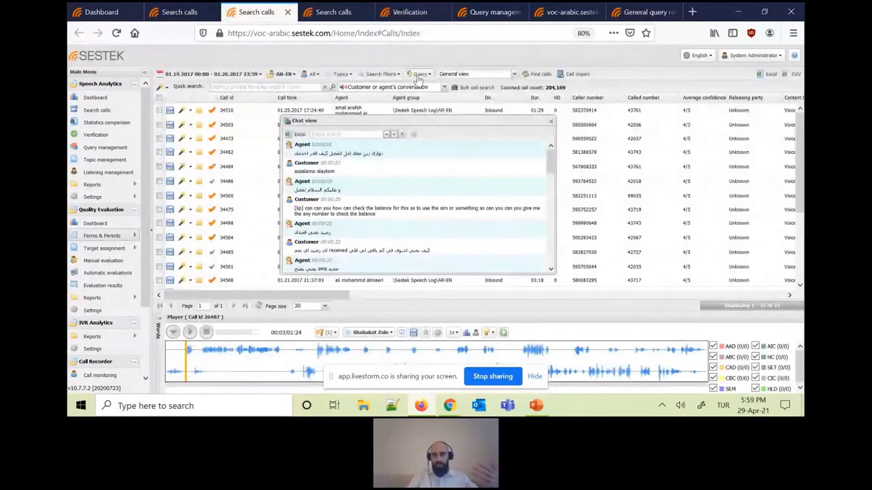
left_click(420, 74)
left_click(461, 134)
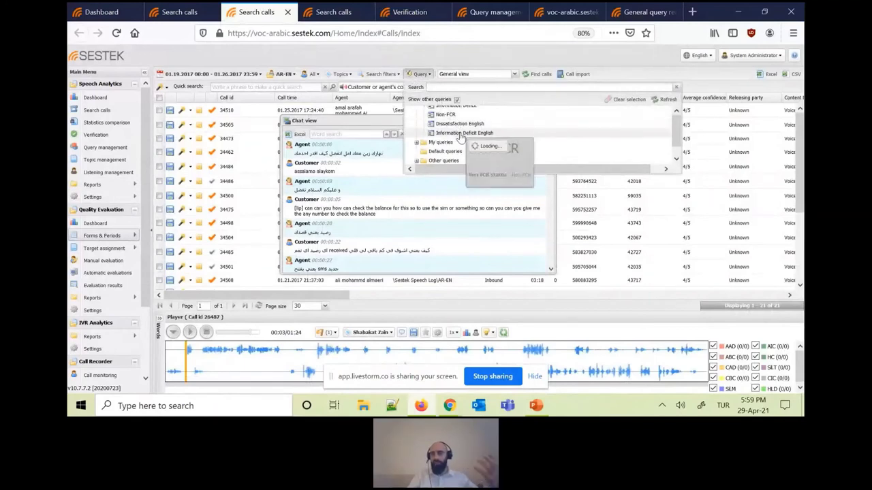
left_click(514, 74)
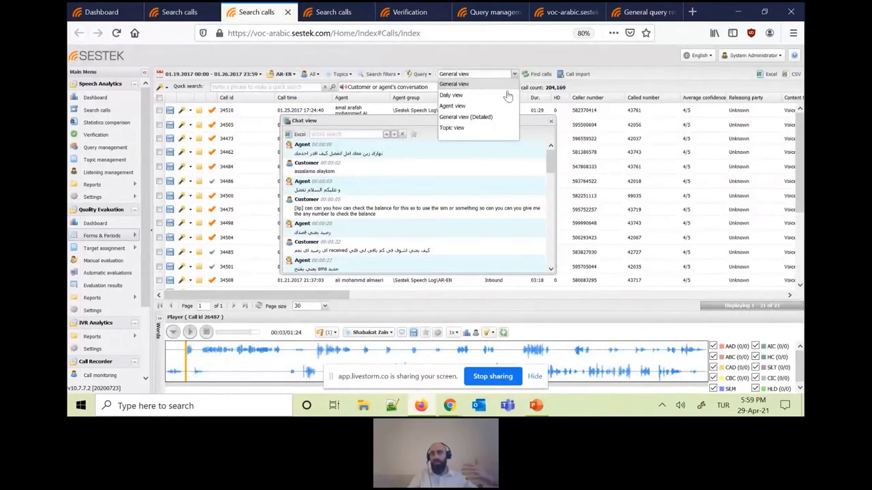
left_click(456, 55)
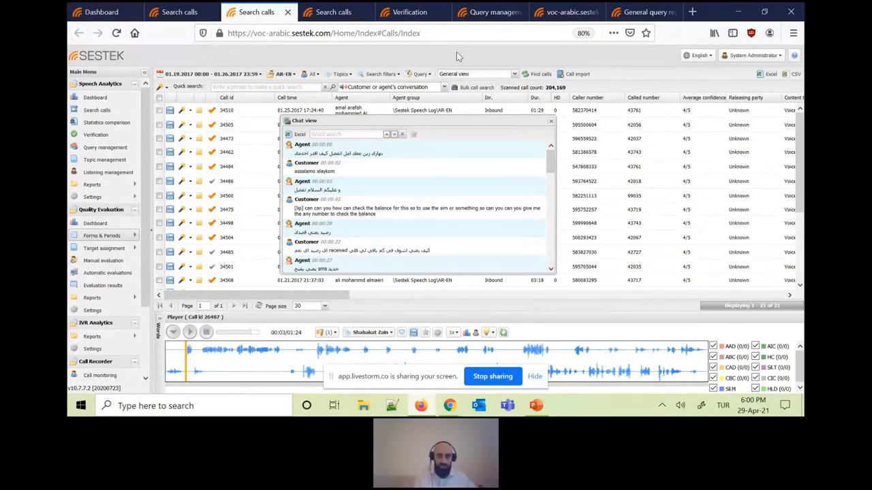
Play the Information Deficit matches on the Verification page and pause at the second record.
left_click(422, 9)
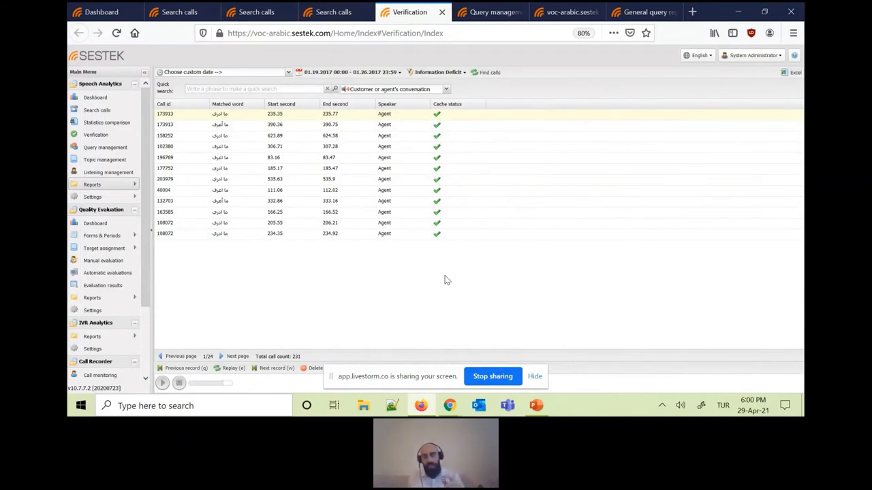
left_click(163, 383)
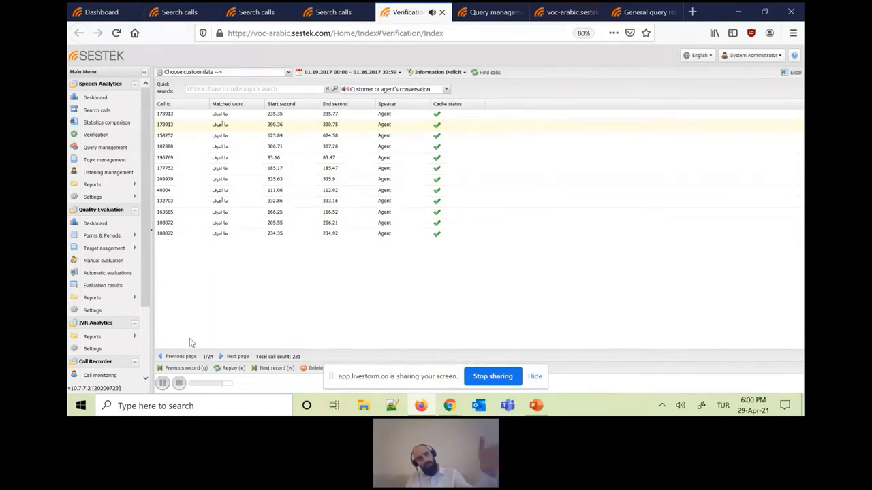
left_click(163, 384)
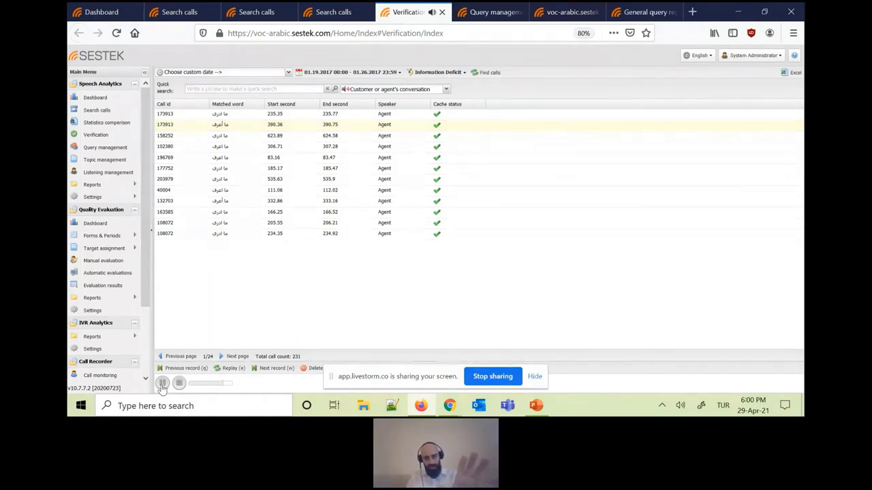